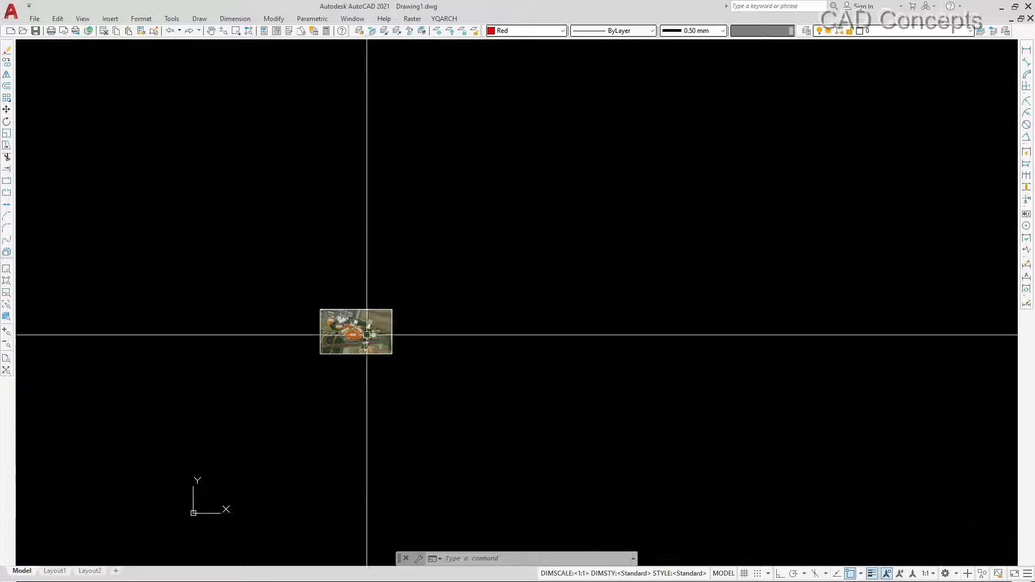
Zoom in on the Sharjah Airport raster image until it fills most of the view
scroll(365, 335, "up", 8)
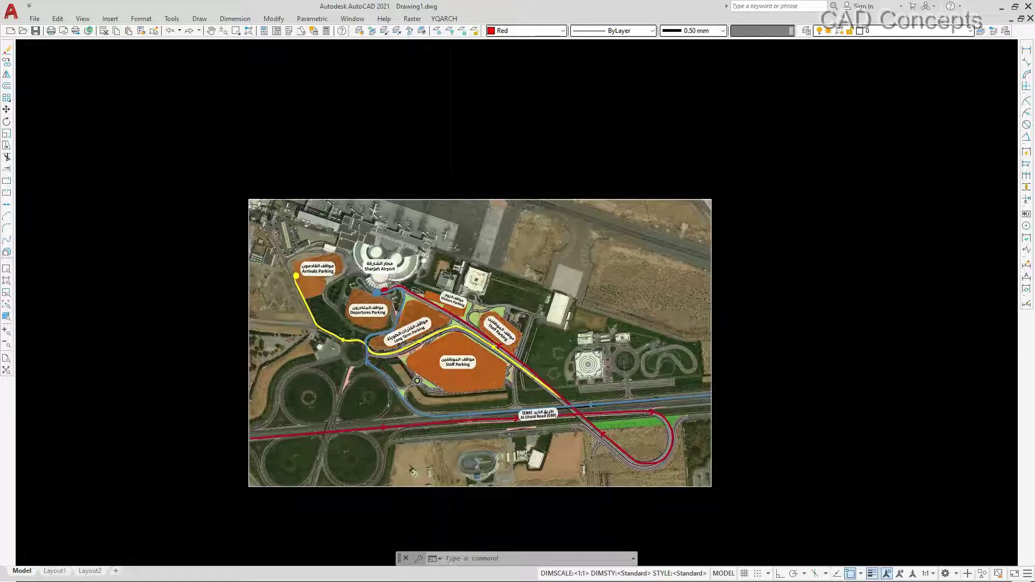
scroll(453, 333, "up", 4)
scroll(353, 339, "down", 2)
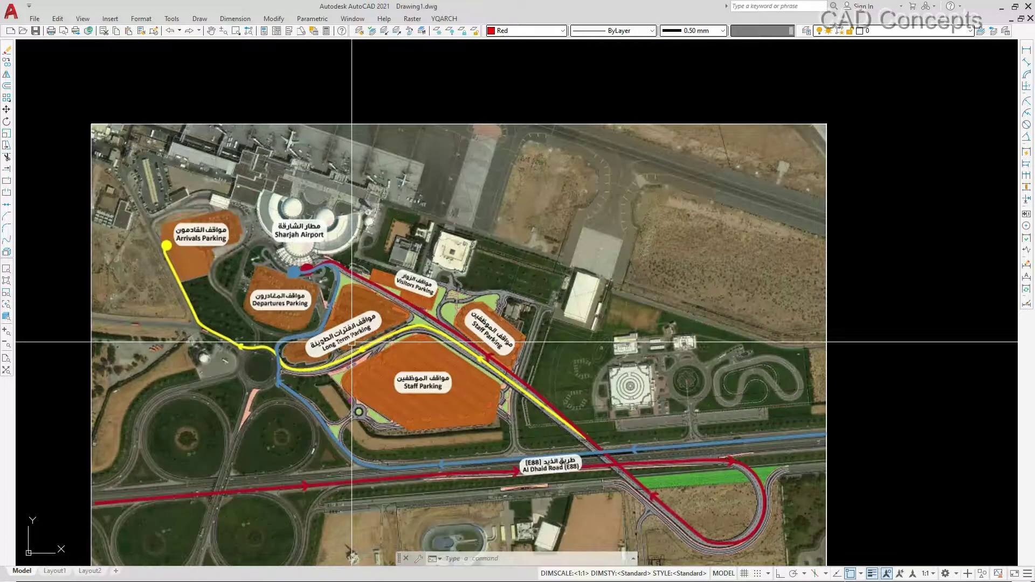
Draw a closed SPL spline loop around the large hangar east of Staff Parking
type("SP")
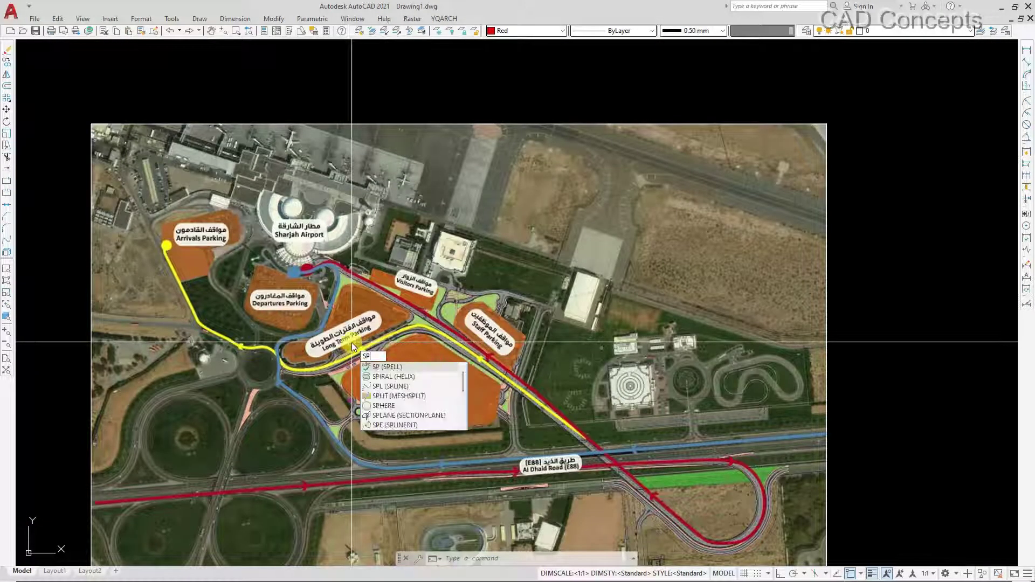
type("L")
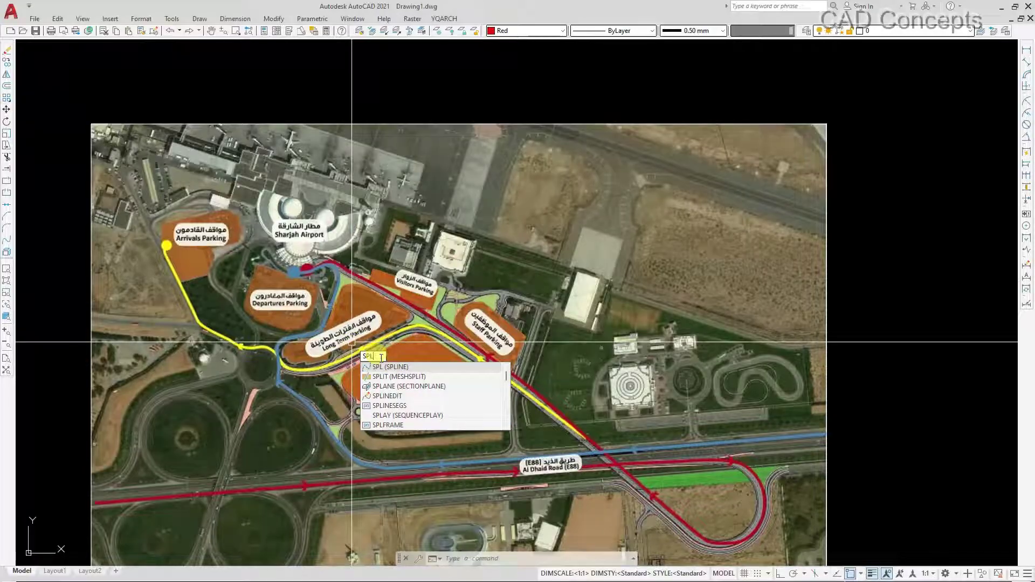
left_click(406, 368)
left_click(546, 270)
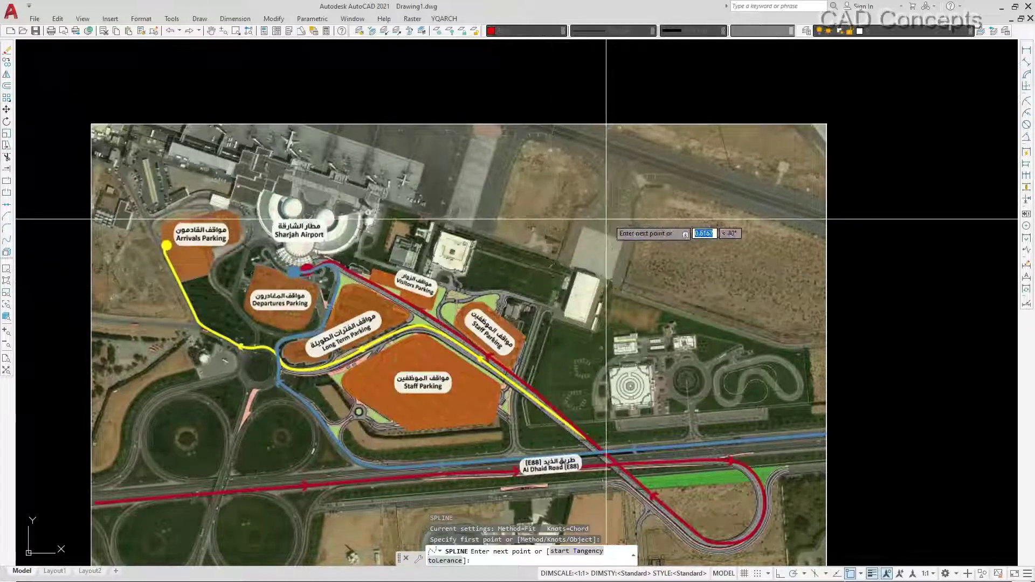
left_click(607, 219)
left_click(690, 231)
scroll(690, 231, "up", 2)
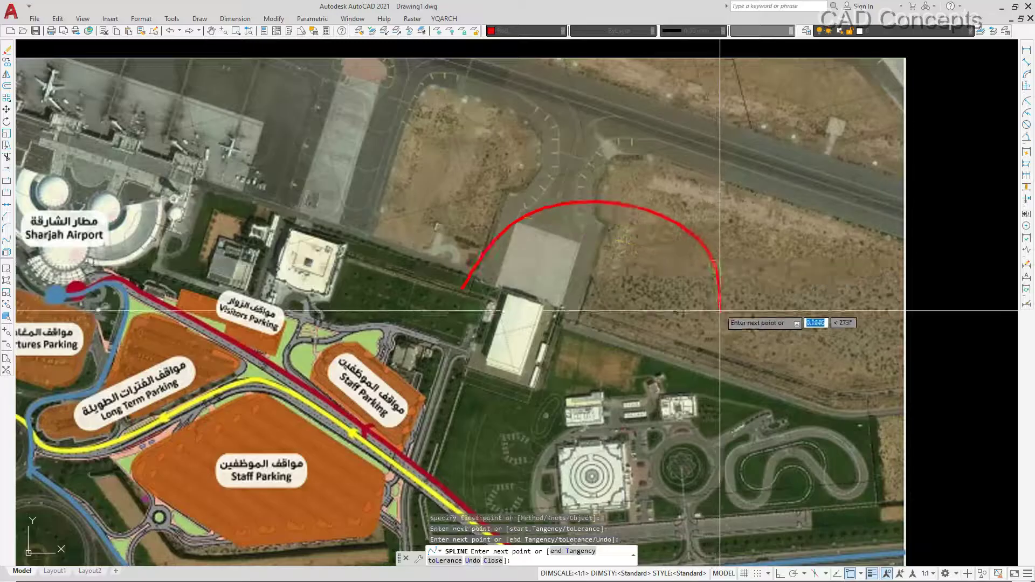
left_click(723, 383)
left_click(584, 432)
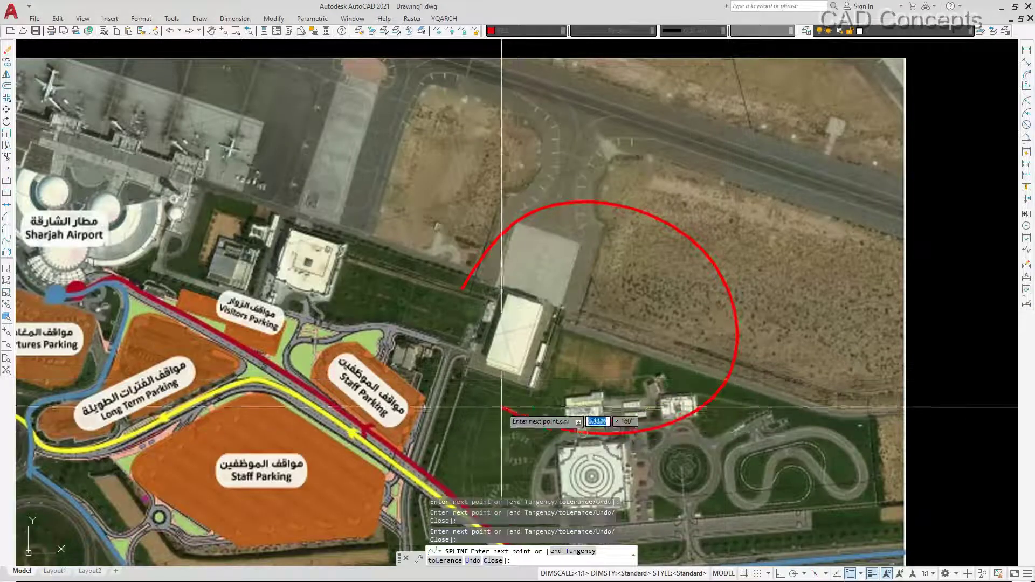
left_click(502, 407)
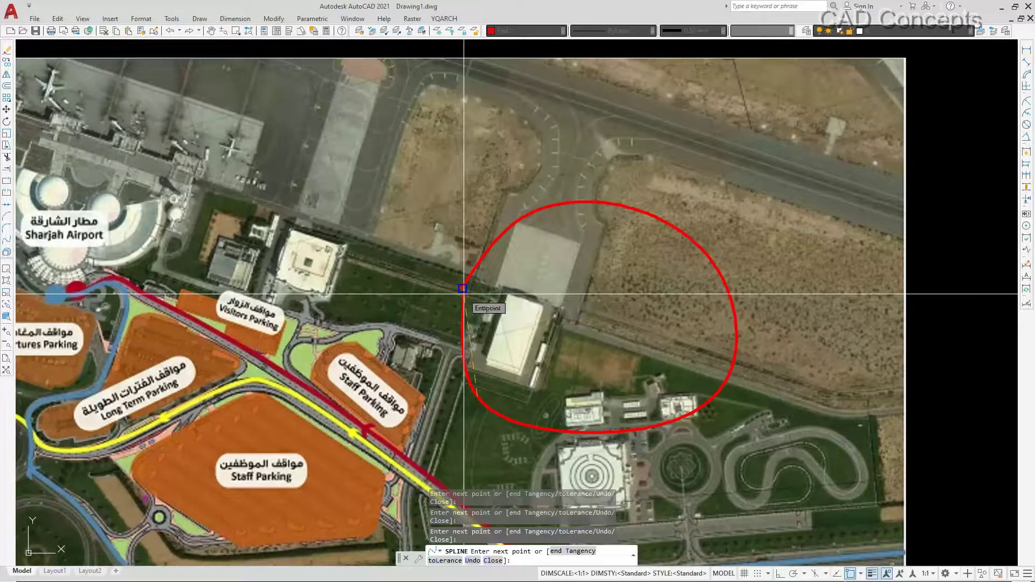
type("C")
key("Return")
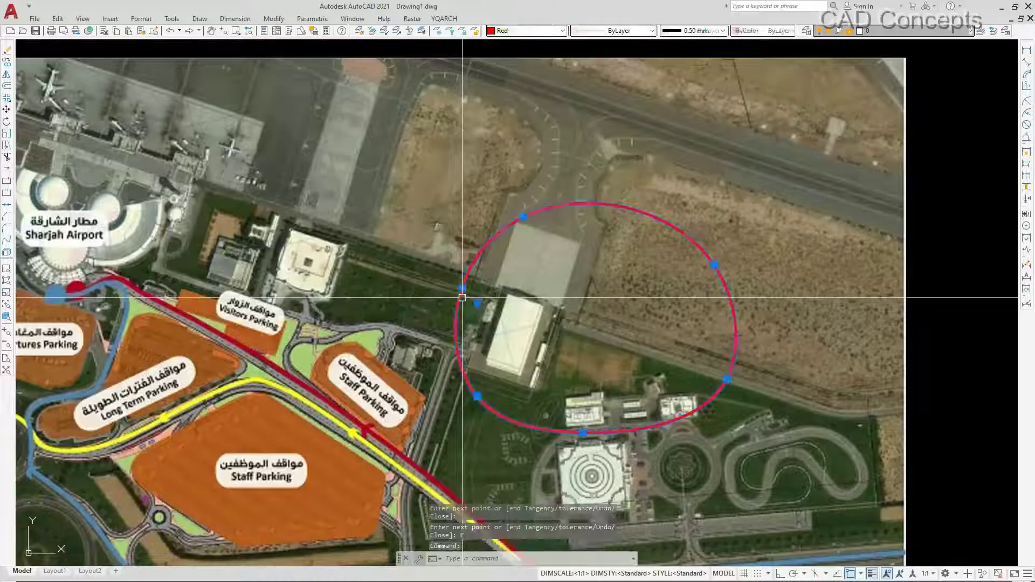
scroll(461, 299, "down", 3)
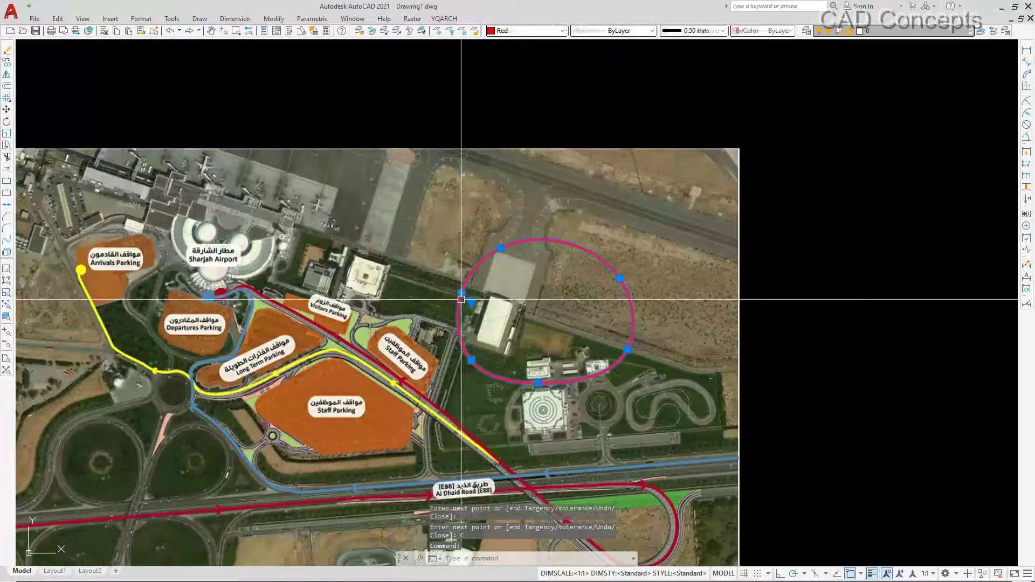
Convert the hangar spline into a polyline with PEDIT, keeping precision 99
key("Escape")
type("pe")
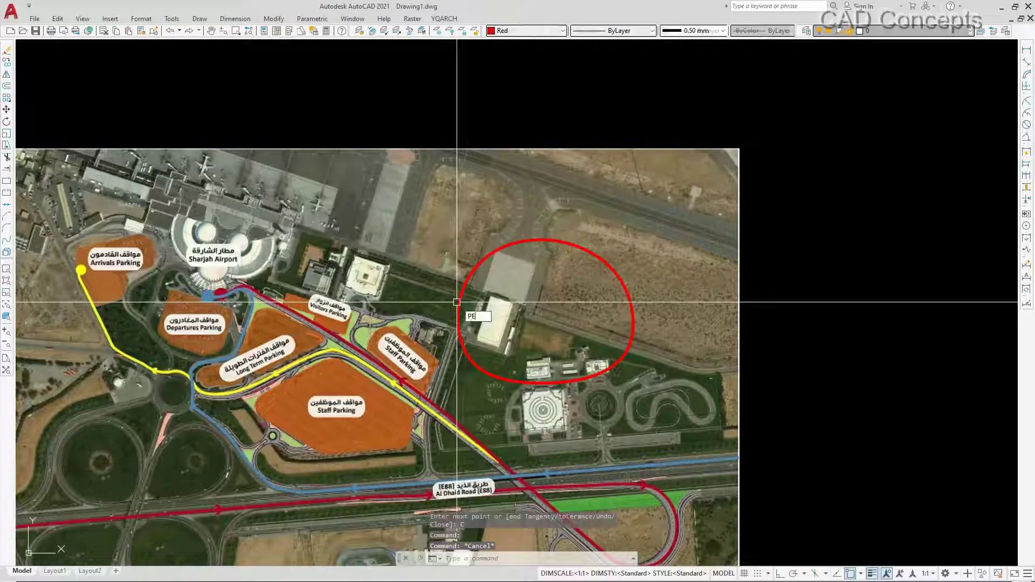
key("Return")
left_click(457, 304)
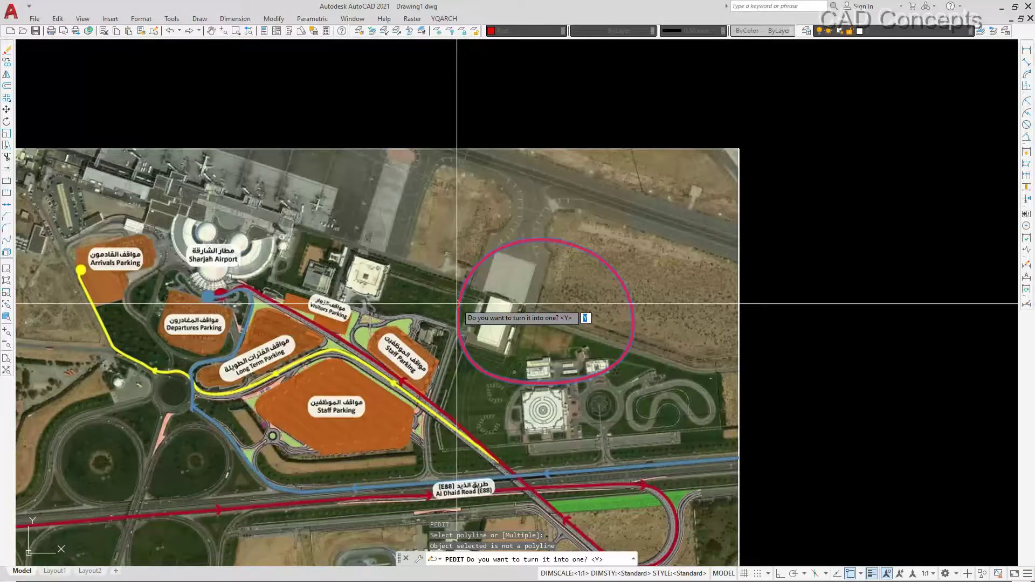
key("Return")
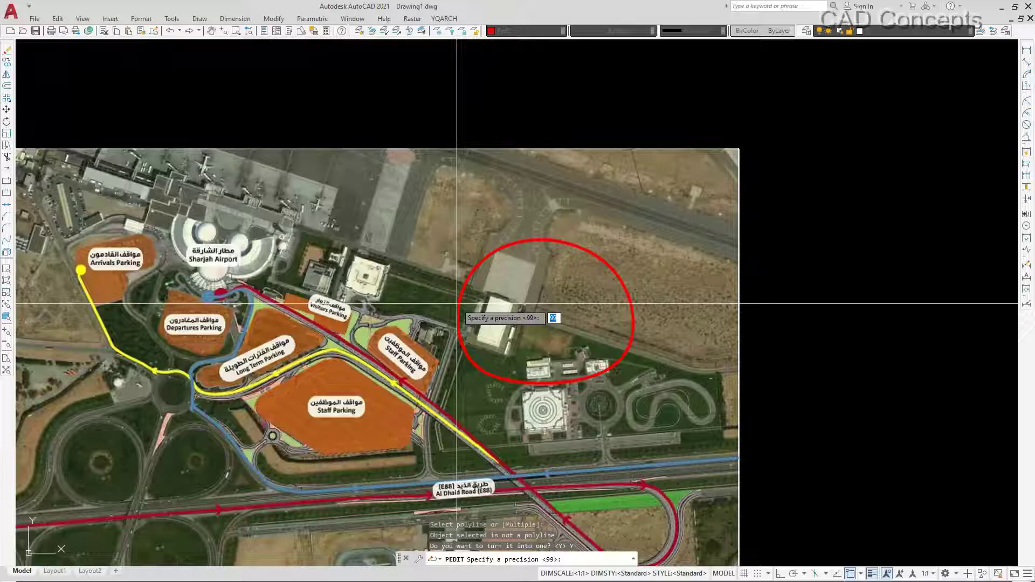
type("100")
key("Return")
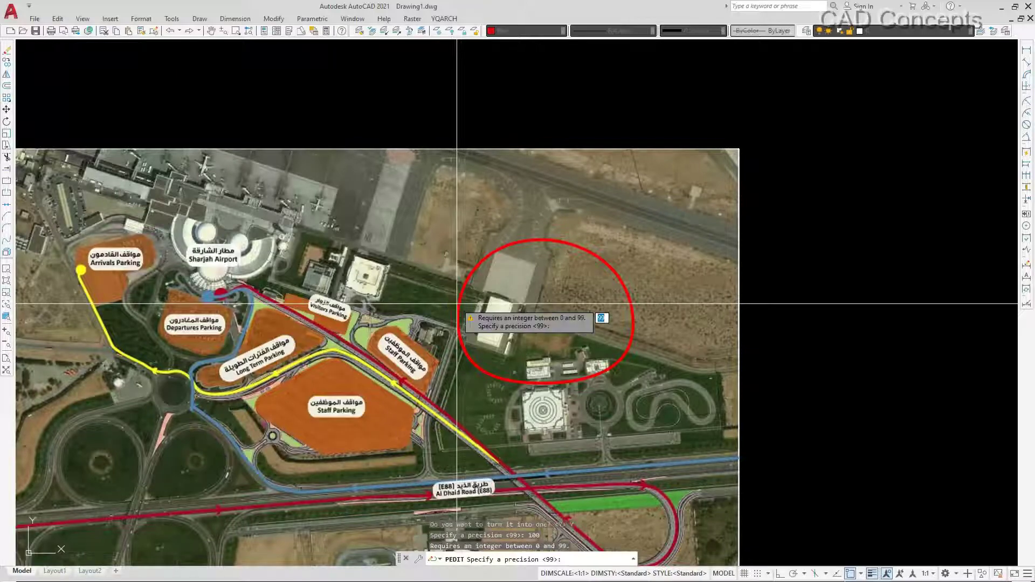
key("Return")
Attempt a Join, then select the closed polyline and bring up its context menu
type("J")
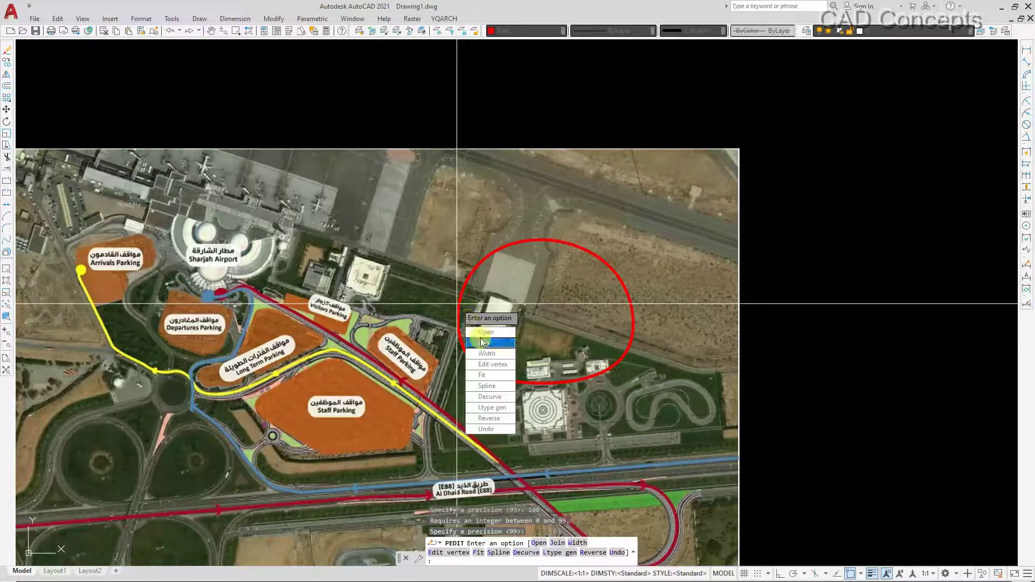
key("Return")
key("Return")
left_click(459, 306)
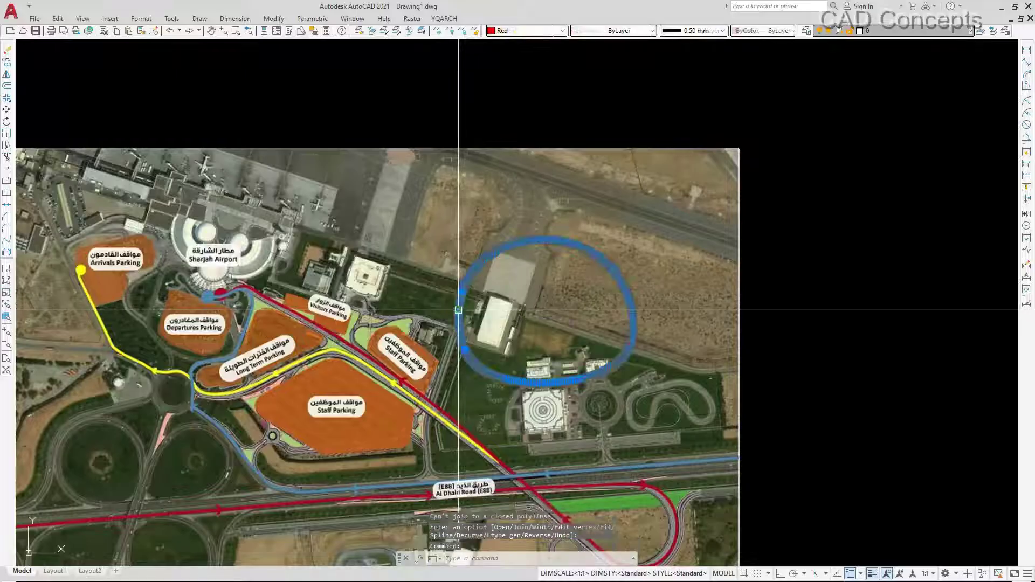
right_click(469, 318)
left_click(494, 299)
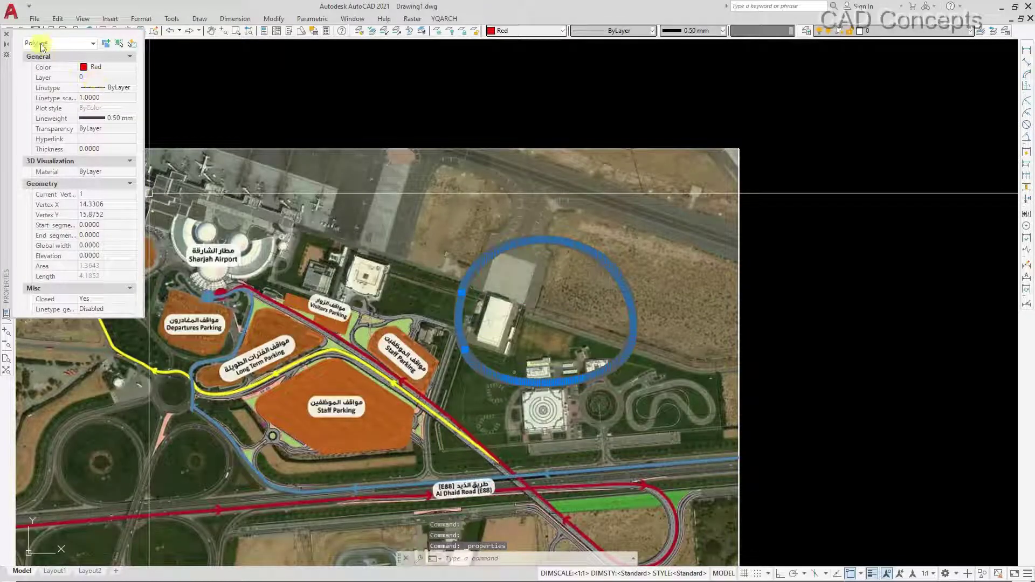
left_click(7, 35)
scroll(598, 356, "down", 2)
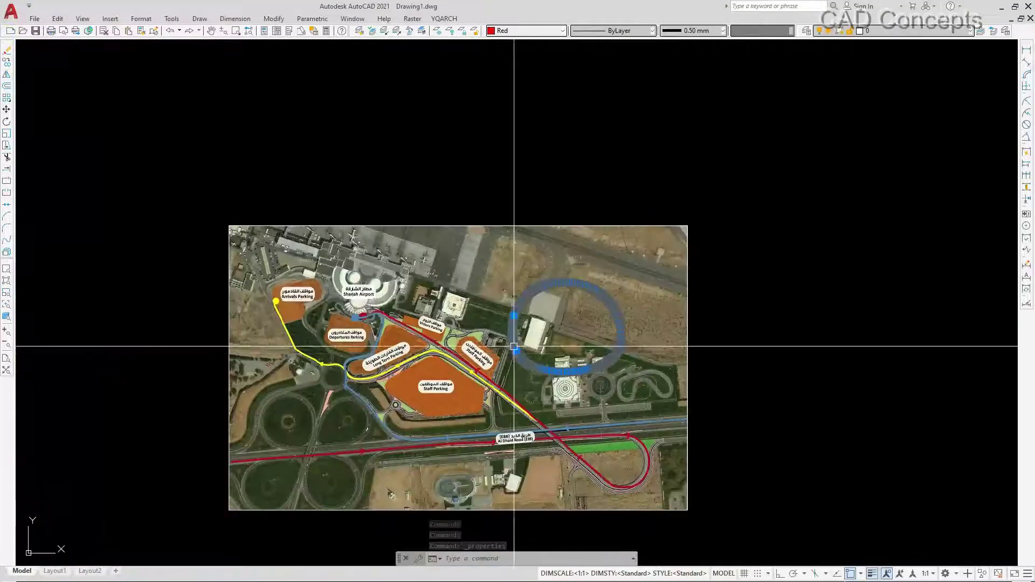
key("Escape")
scroll(483, 330, "up", 2)
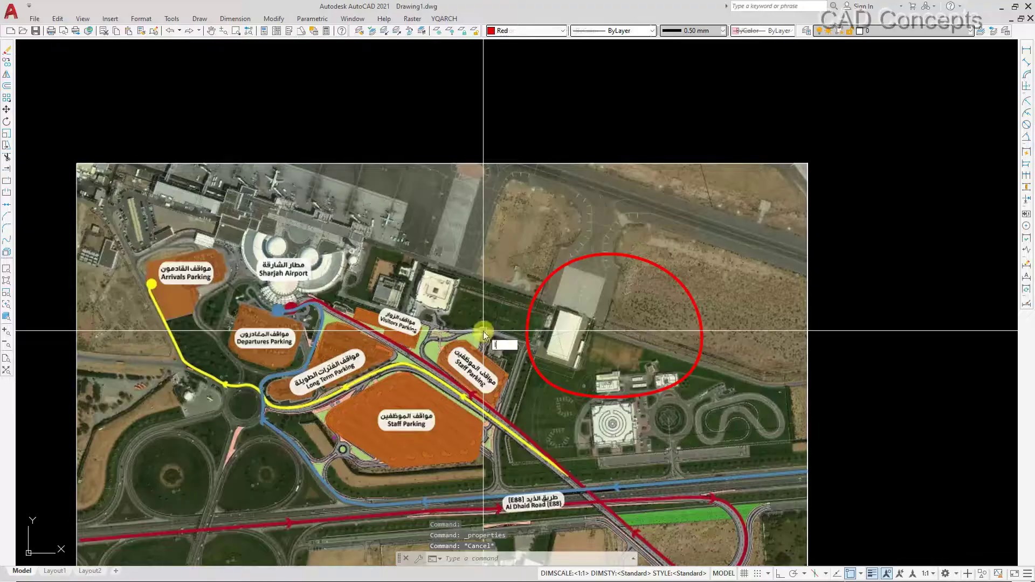
Clip the airport image to the red hangar loop with ICL, using the existing polyline
type("ICL")
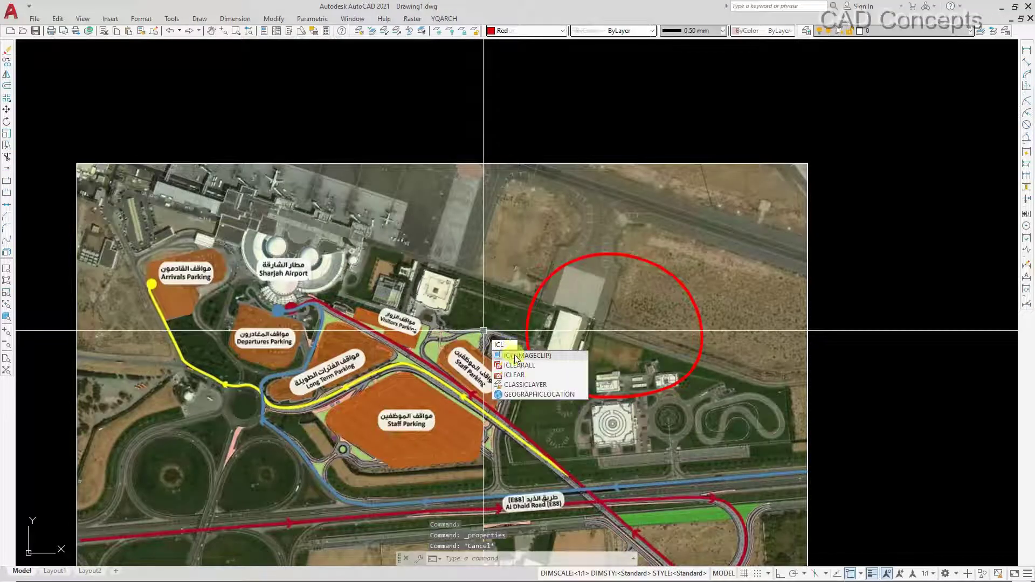
left_click(516, 356)
left_click(512, 165)
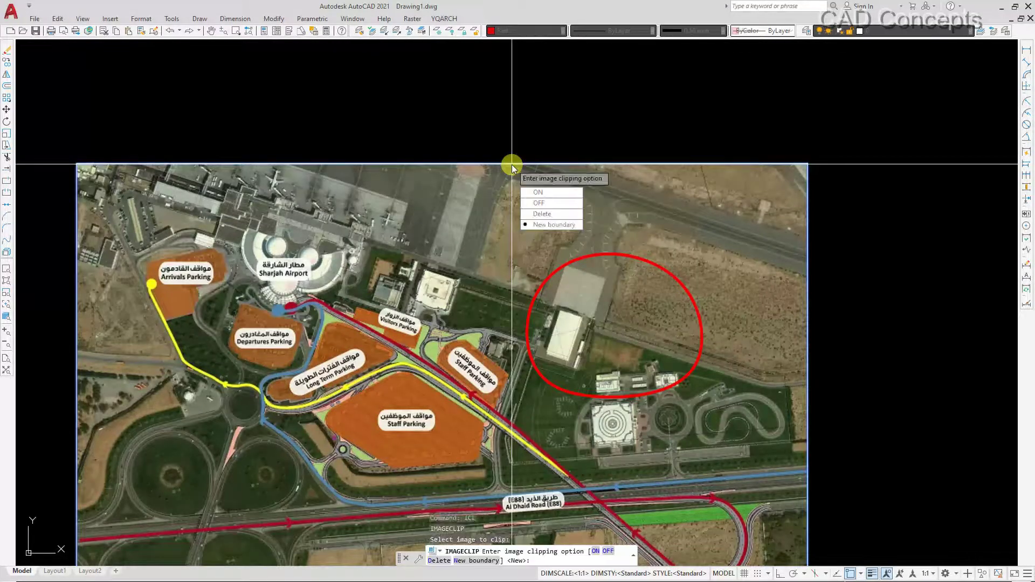
left_click(542, 226)
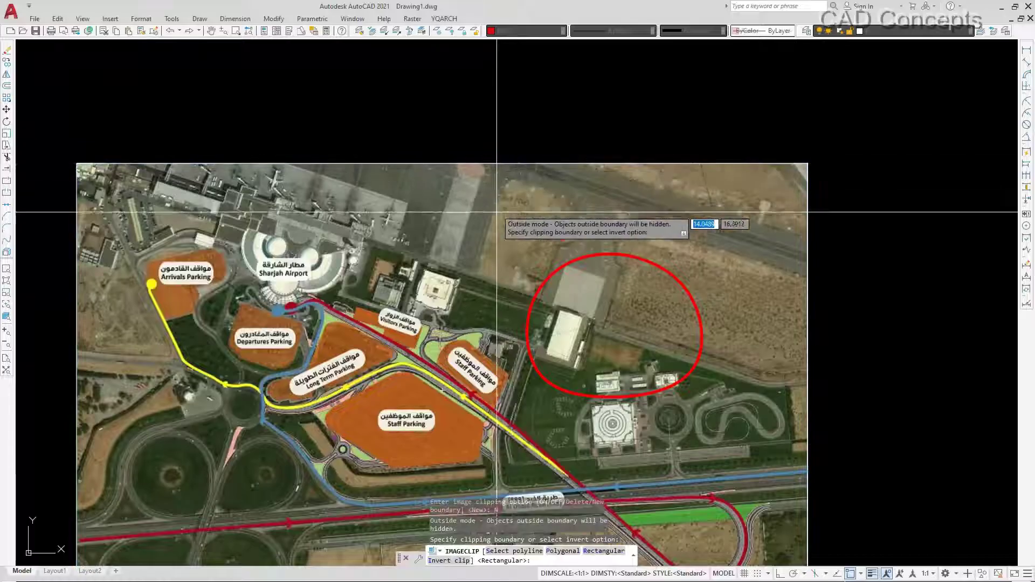
left_click(516, 551)
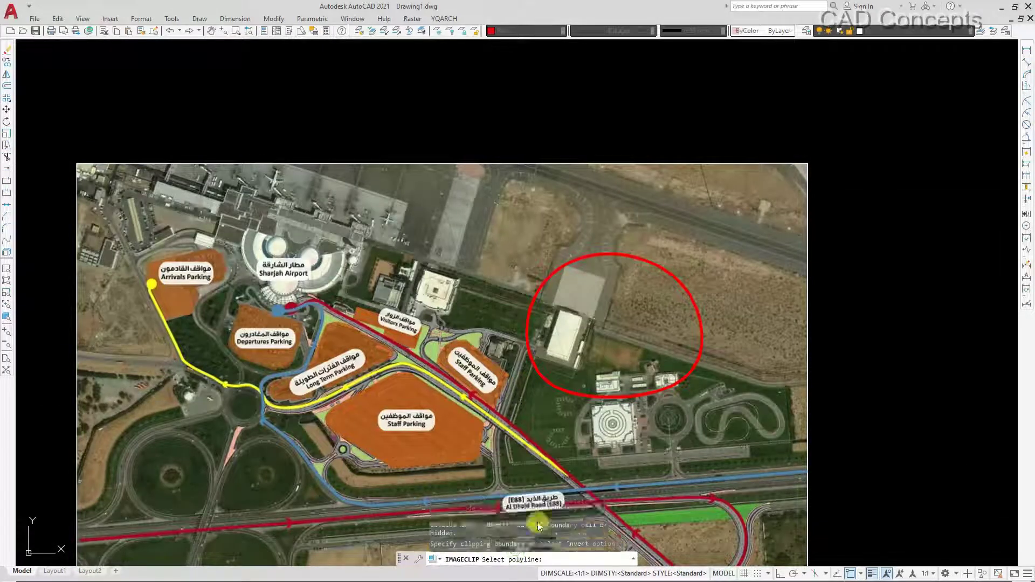
left_click(629, 394)
scroll(631, 388, "up", 5)
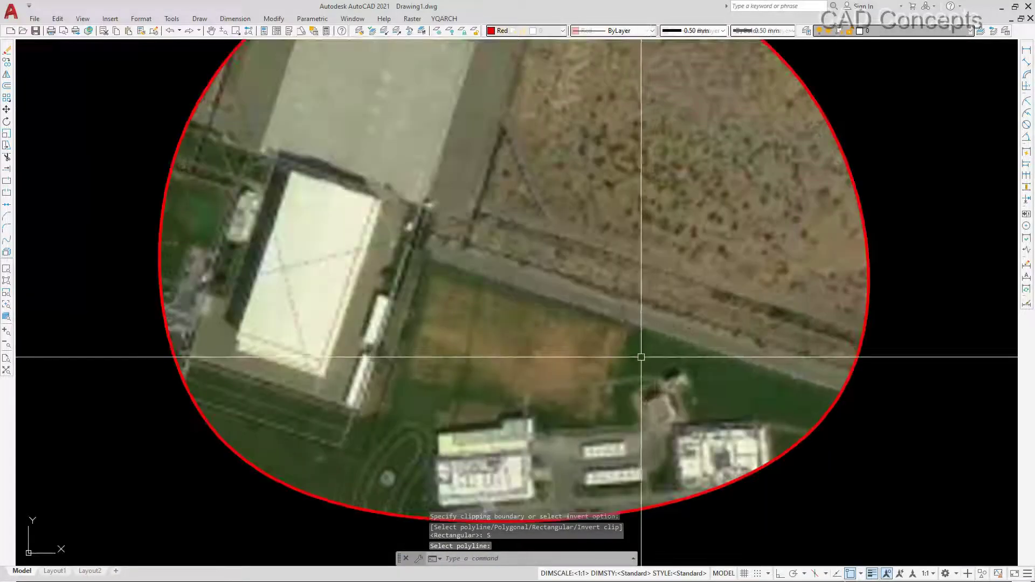
Undo the hangar clip to restore the full airport image
scroll(605, 459, "down", 2)
scroll(502, 438, "down", 2)
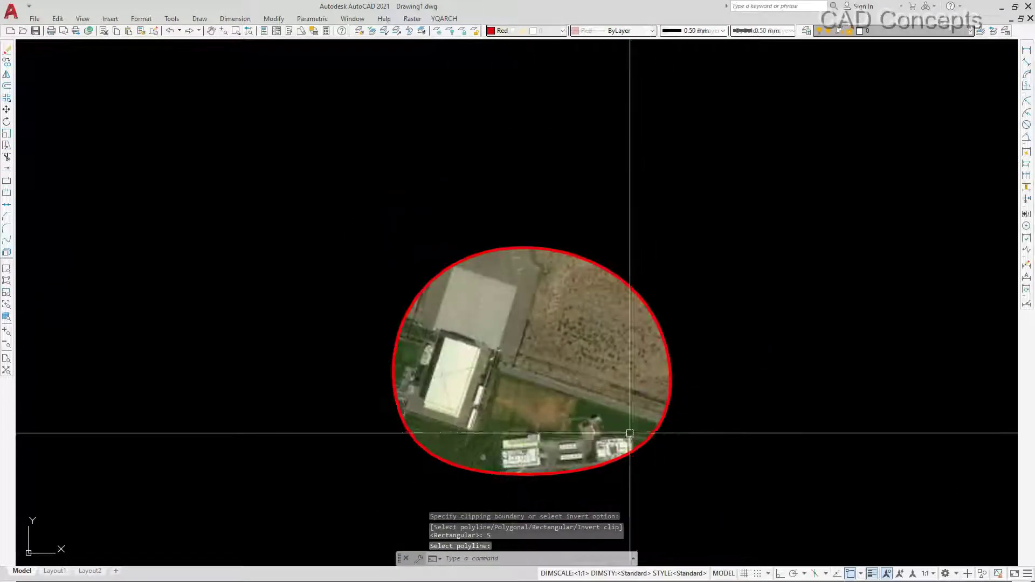
scroll(569, 310, "down", 4)
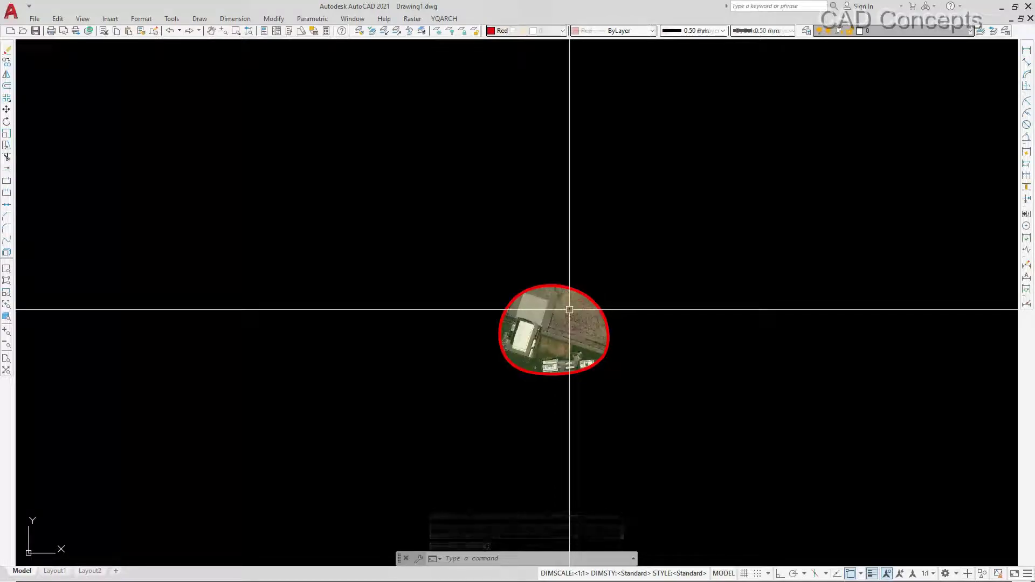
key("ctrl+z")
key("ctrl+z")
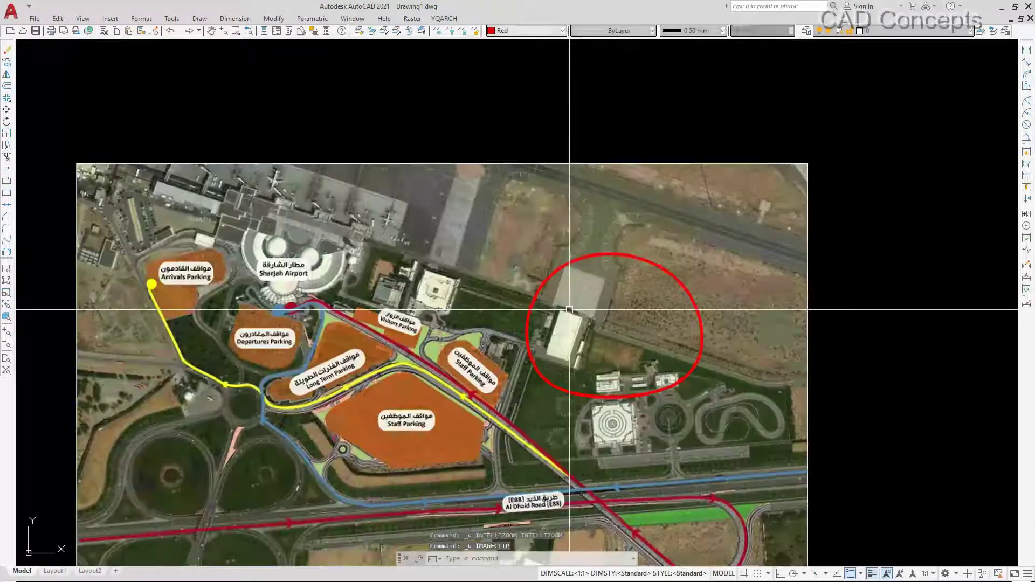
scroll(377, 423, "up", 3)
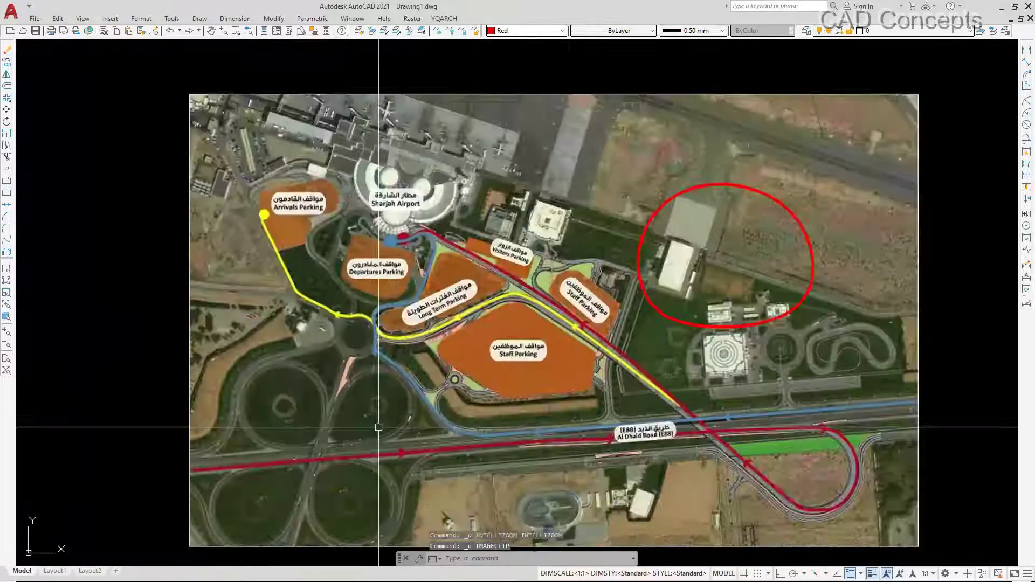
scroll(552, 399, "down", 3)
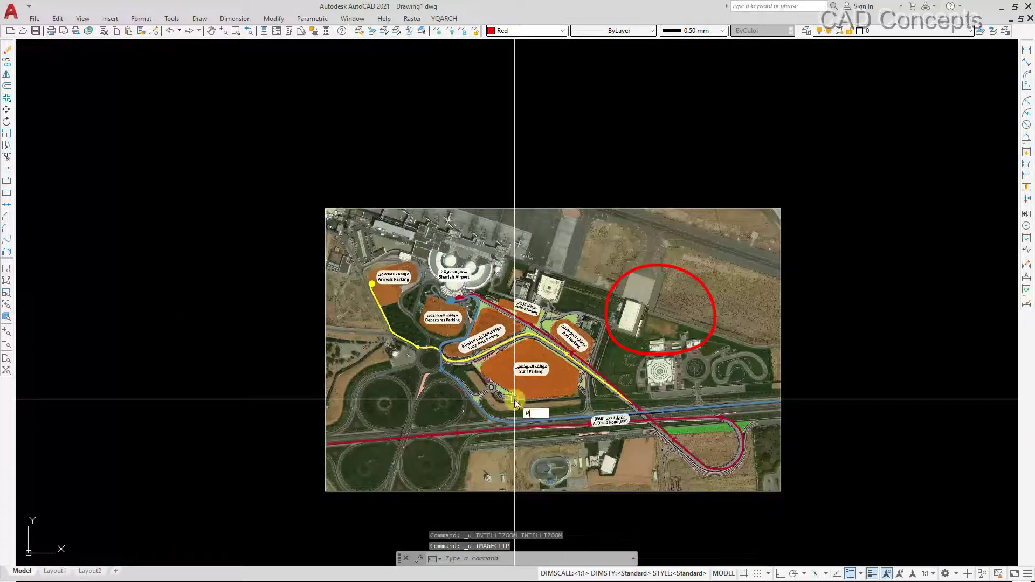
With Ortho on, outline from west of the roundabout around Departures, Long Term and Staff Parking
type("L")
key("Return")
scroll(418, 372, "up", 4)
left_click(337, 314)
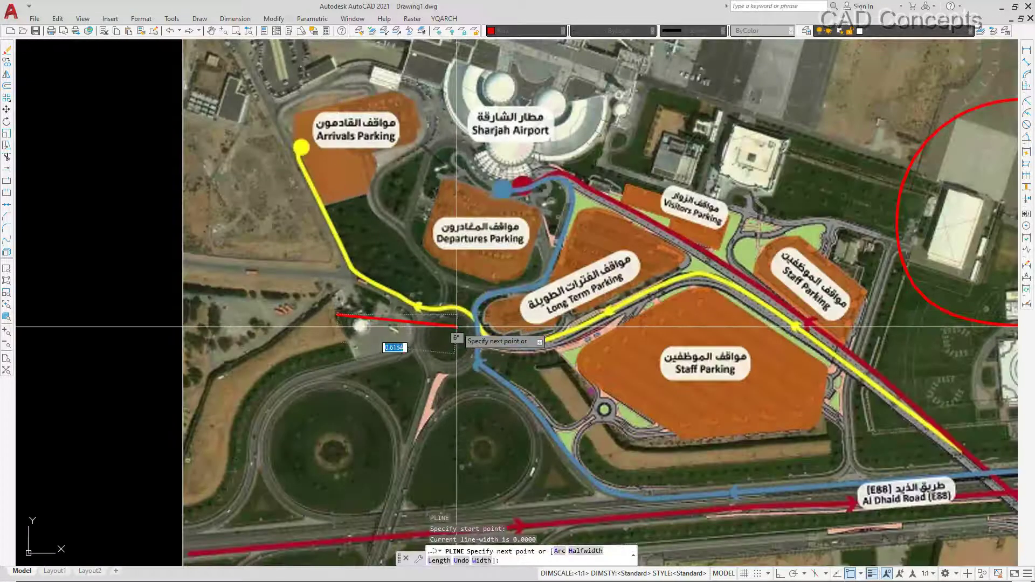
key("F8")
left_click(471, 314)
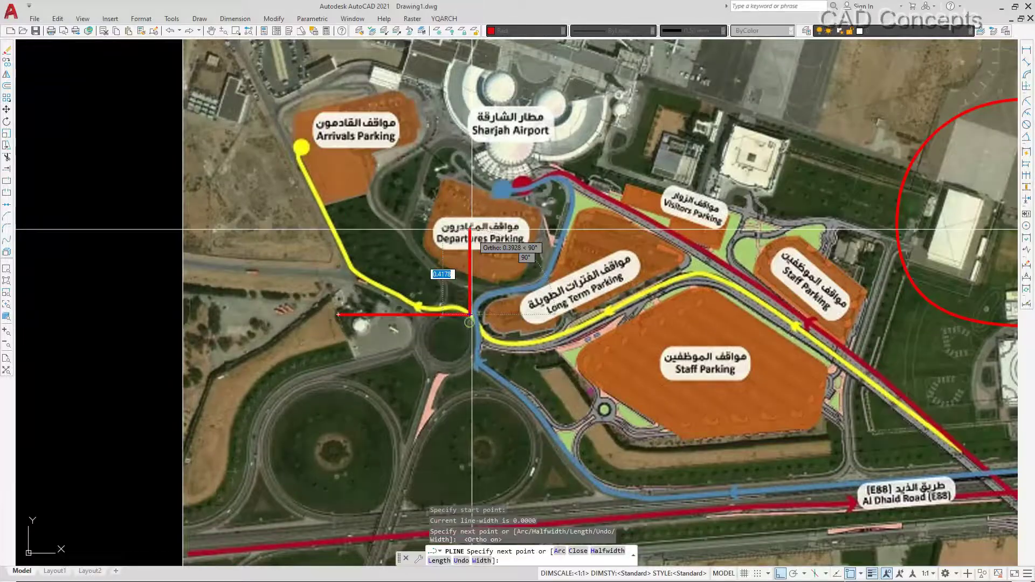
left_click(470, 189)
left_click(735, 189)
left_click(735, 452)
left_click(616, 452)
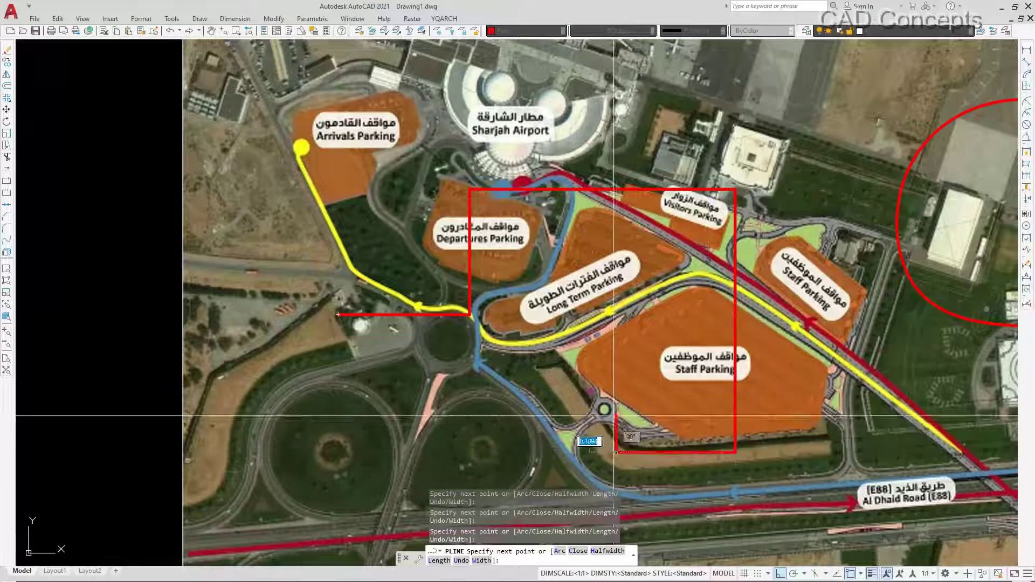
left_click(616, 328)
left_click(539, 329)
Continue the stepped outline below the roundabout and back up to the first edge
scroll(534, 478, "down", 3)
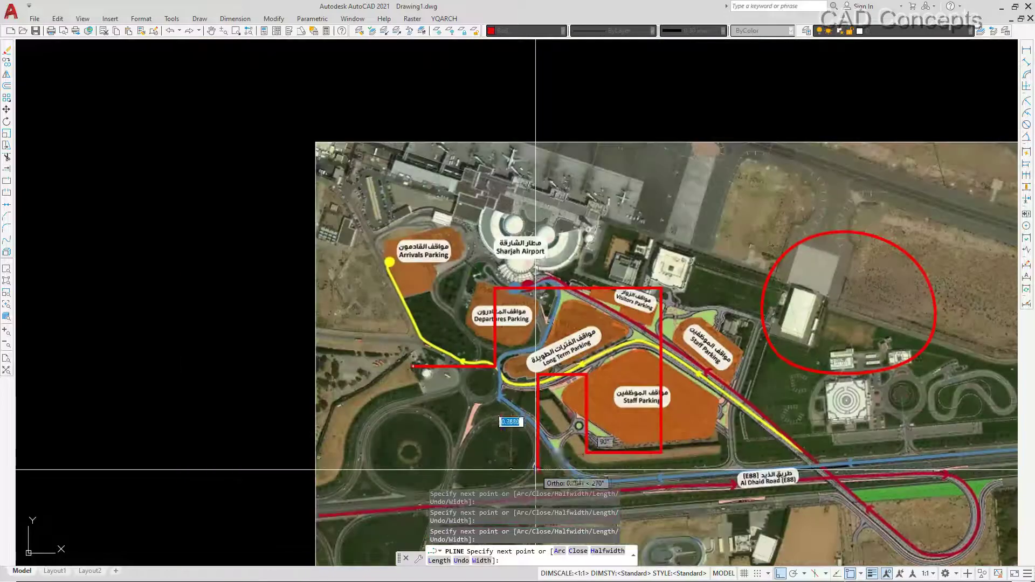
left_click(538, 470)
left_click(373, 470)
left_click(372, 324)
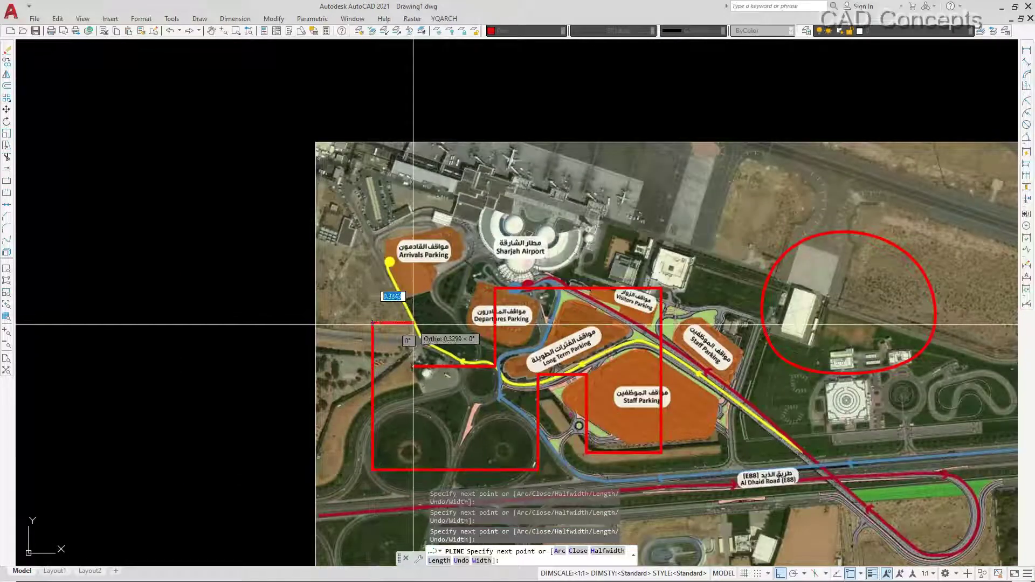
left_click(424, 324)
left_click(425, 386)
key("Escape")
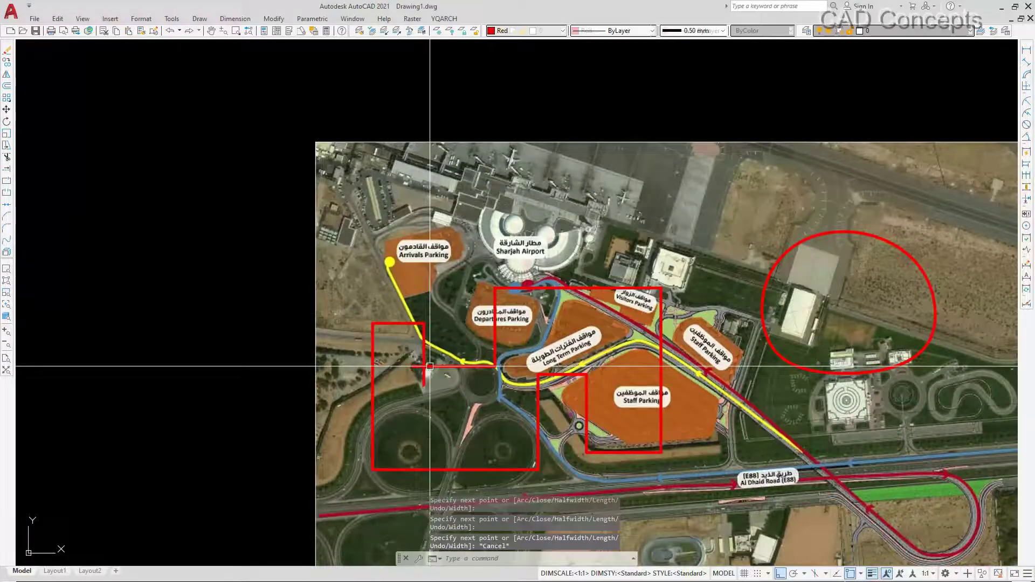
Fillet the outline's loose vertical end to its first horizontal edge to close the corner
type("F")
key("Return")
left_click(429, 367)
left_click(425, 352)
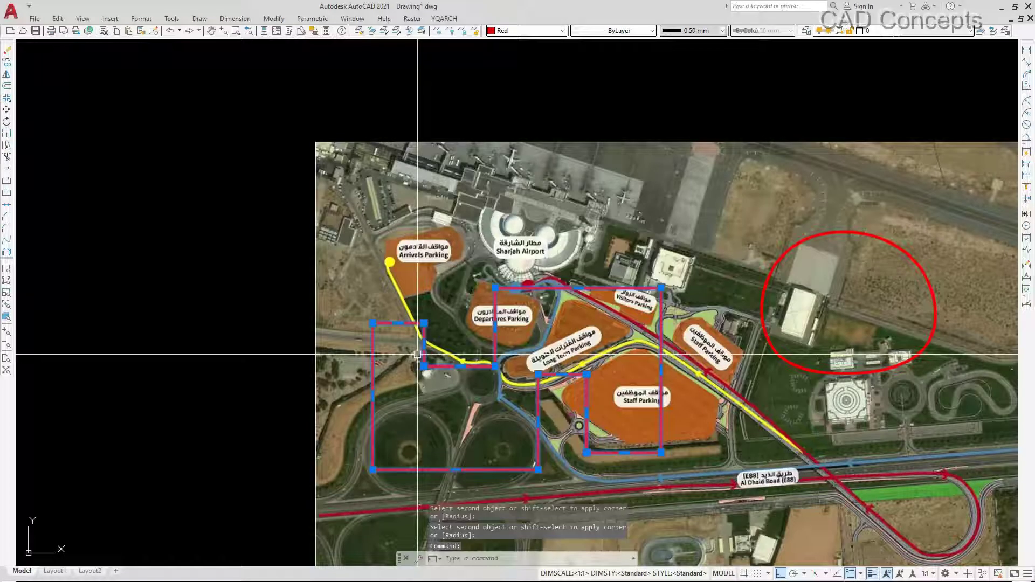
key("Escape")
Clip the airport image with ICL to the red stepped outline as an existing polyline boundary
type("ICL")
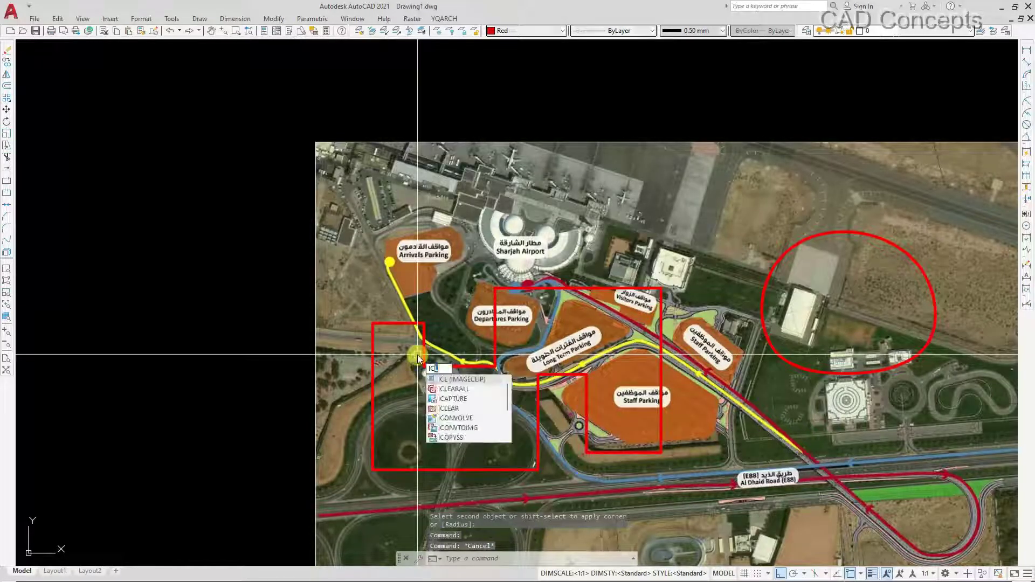
key("Return")
left_click(316, 340)
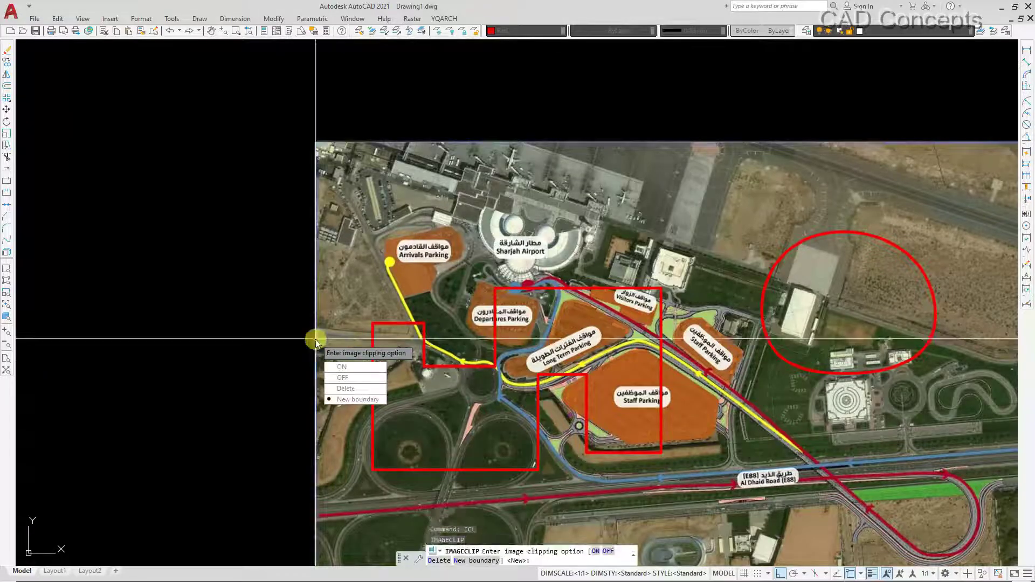
left_click(356, 399)
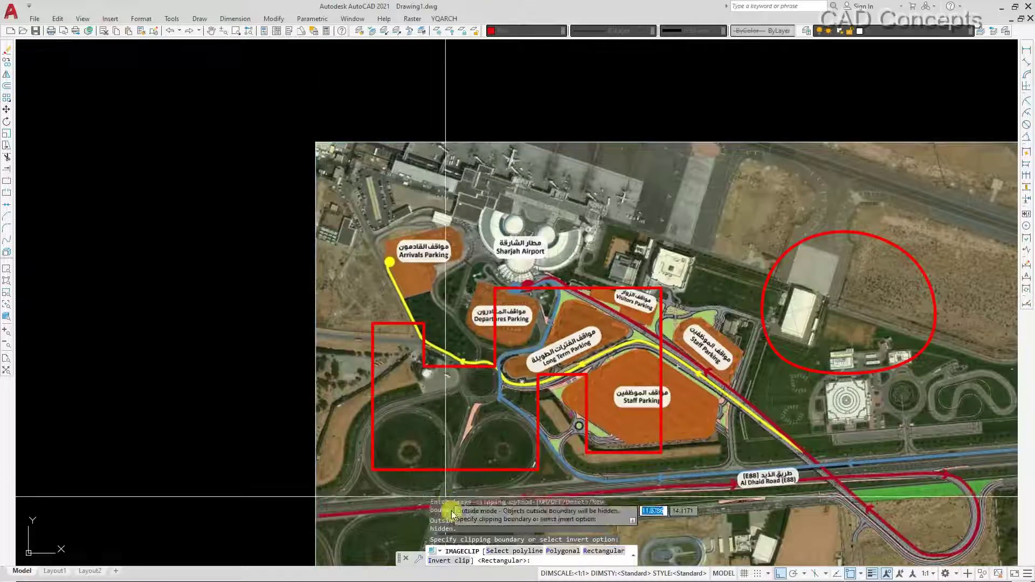
left_click(499, 556)
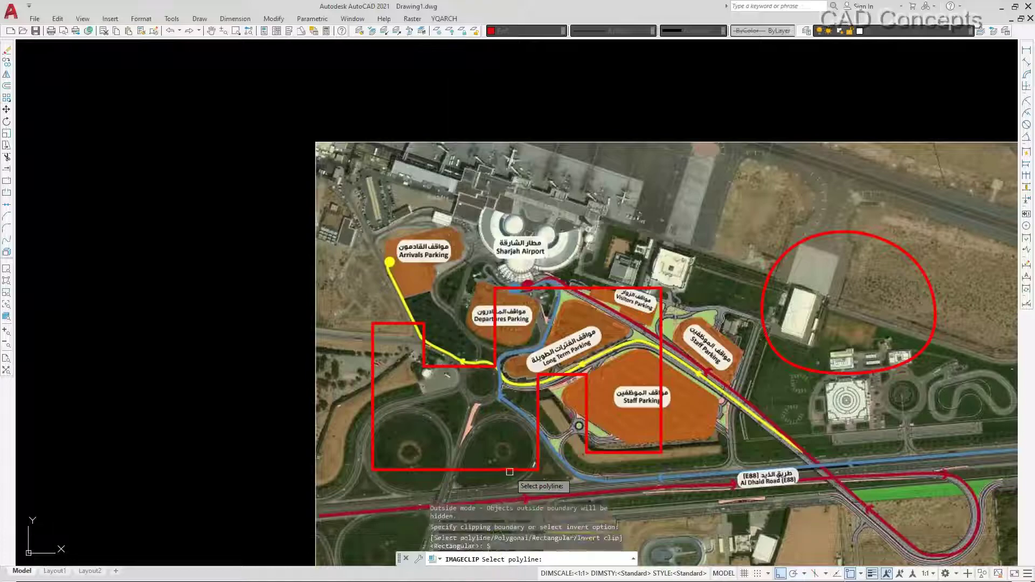
left_click(508, 470)
scroll(539, 412, "up", 2)
scroll(545, 270, "up", 2)
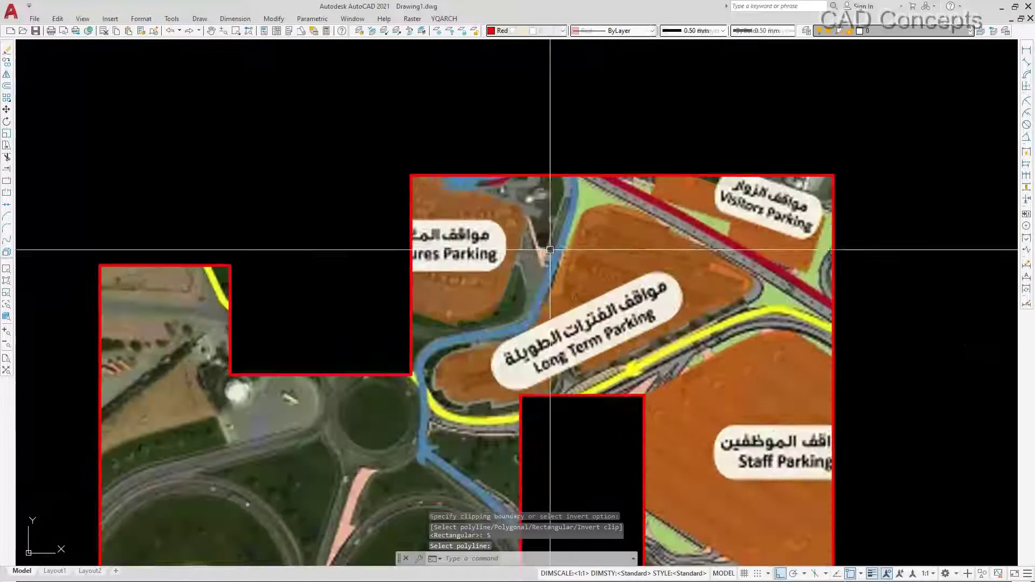
scroll(696, 248, "down", 4)
scroll(636, 286, "up", 4)
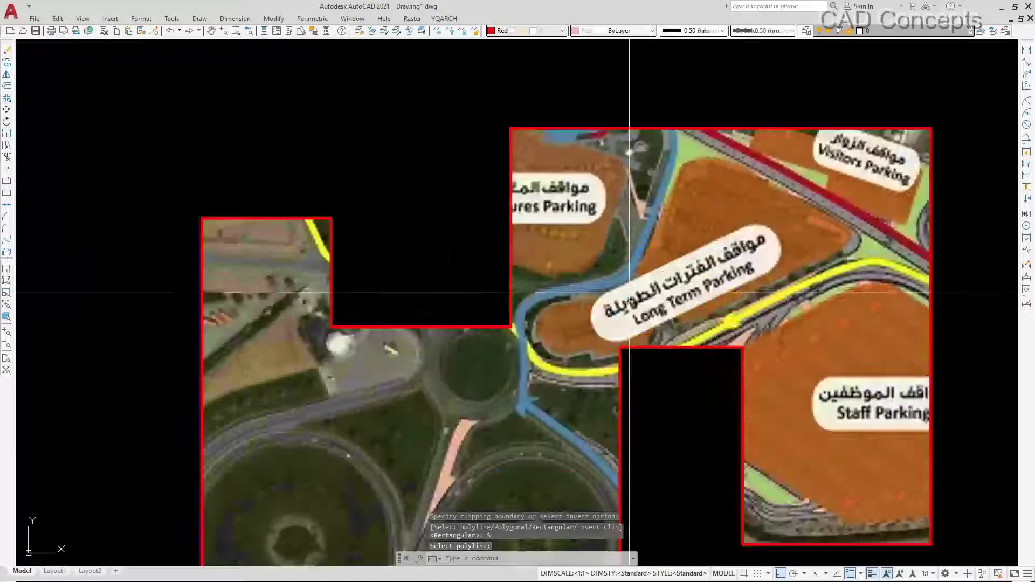
scroll(582, 320, "down", 4)
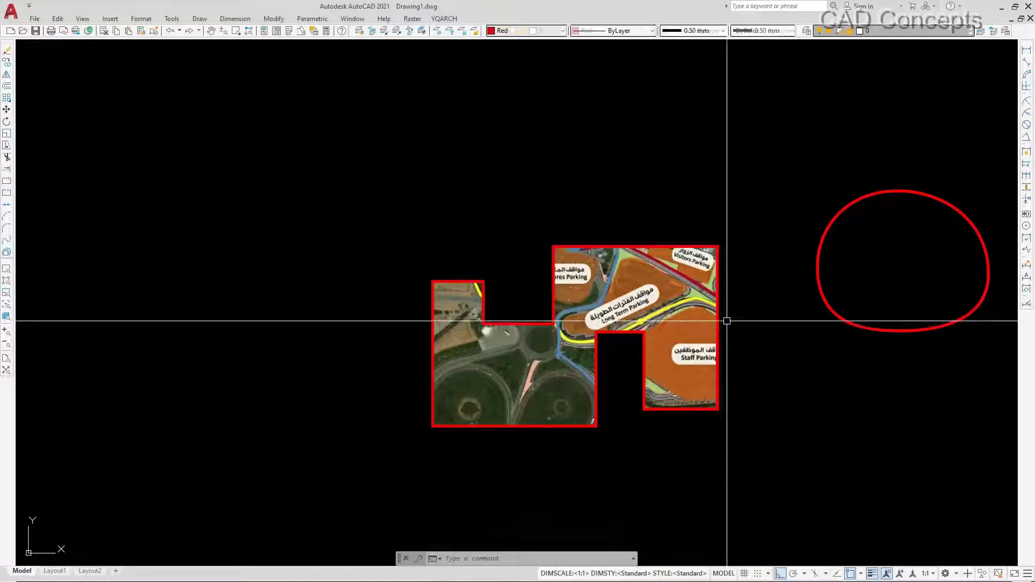
Undo the zoom and the stepped clip, then zoom back in on the full map
scroll(726, 318, "up", 2)
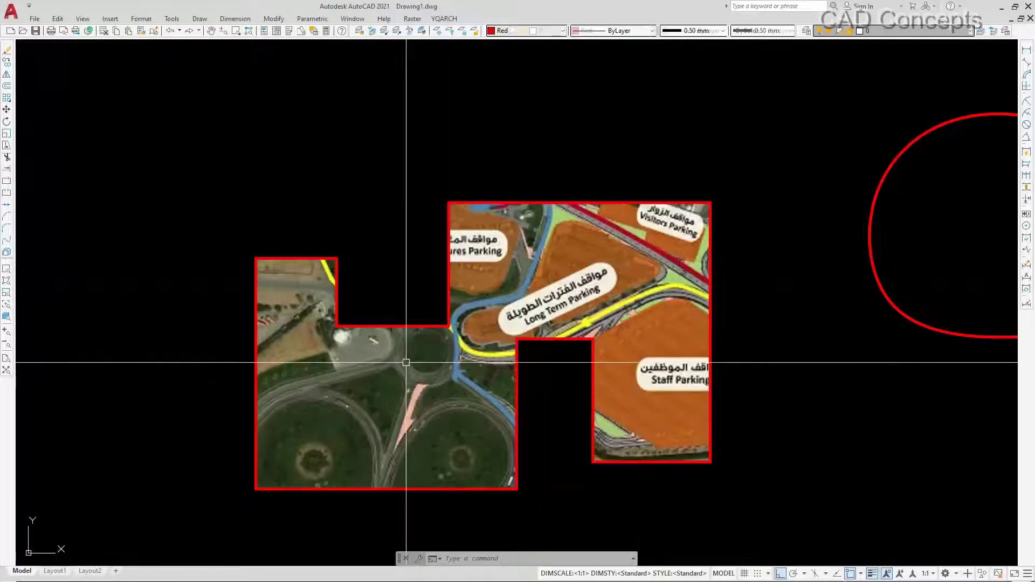
scroll(405, 362, "down", 2)
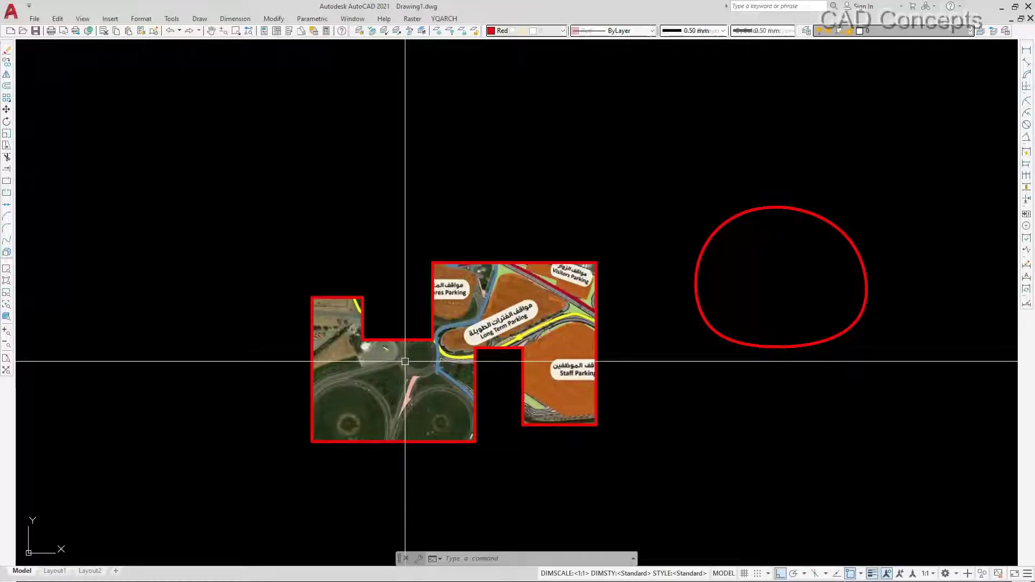
scroll(397, 346, "down", 2)
key("ctrl+z")
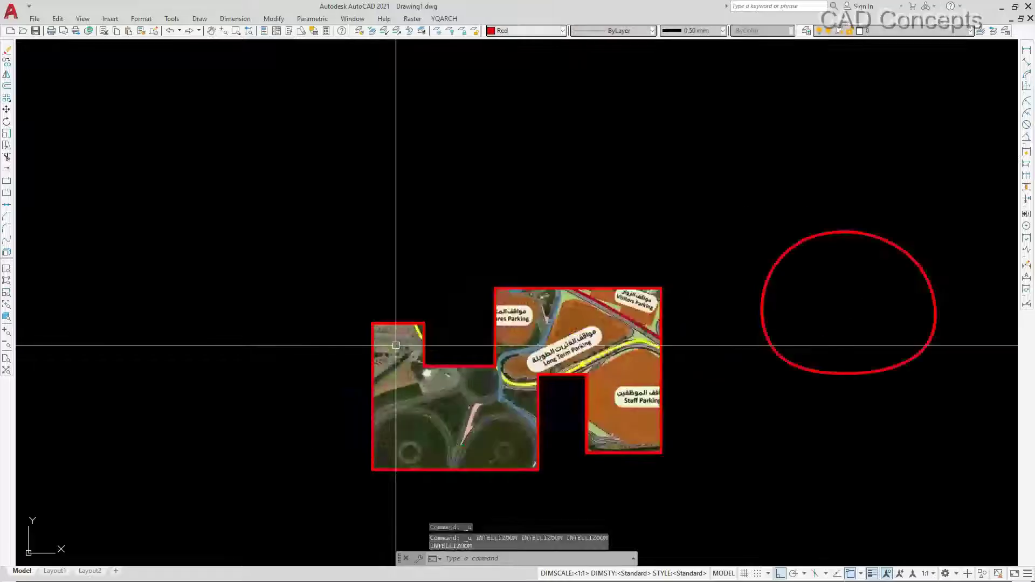
key("ctrl+z")
scroll(377, 334, "down", 4)
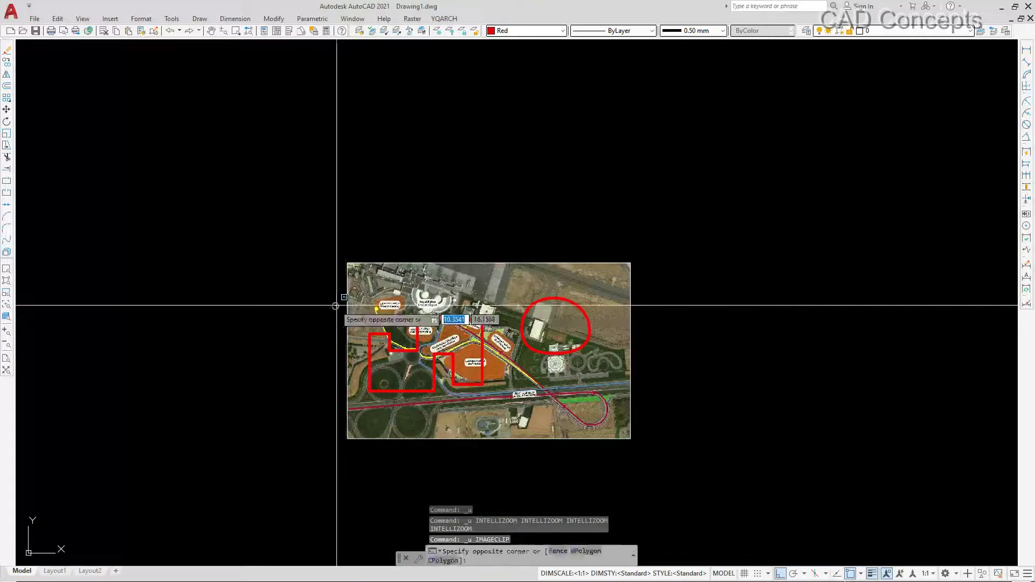
left_click(323, 287)
scroll(430, 295, "up", 2)
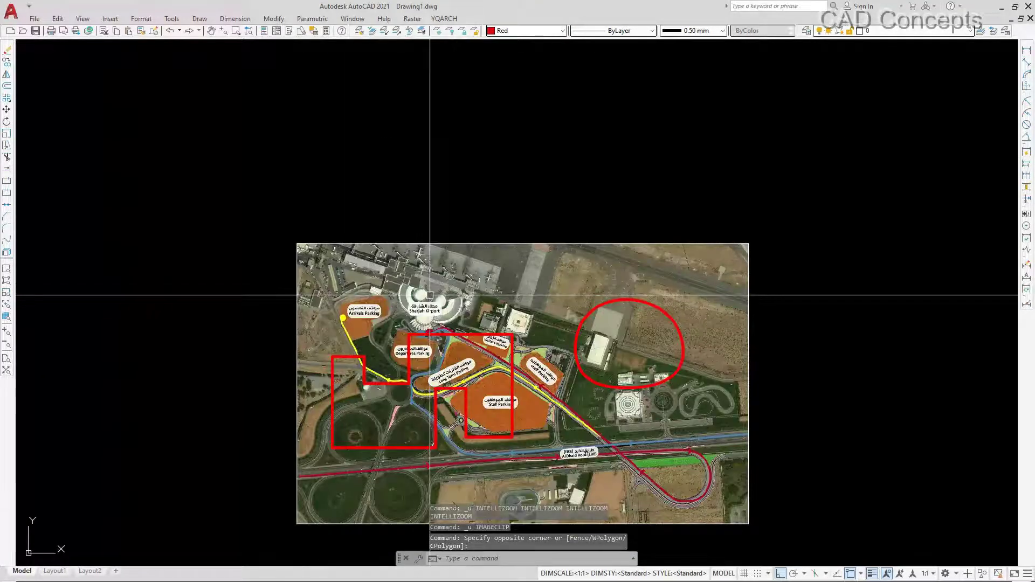
scroll(463, 286, "up", 2)
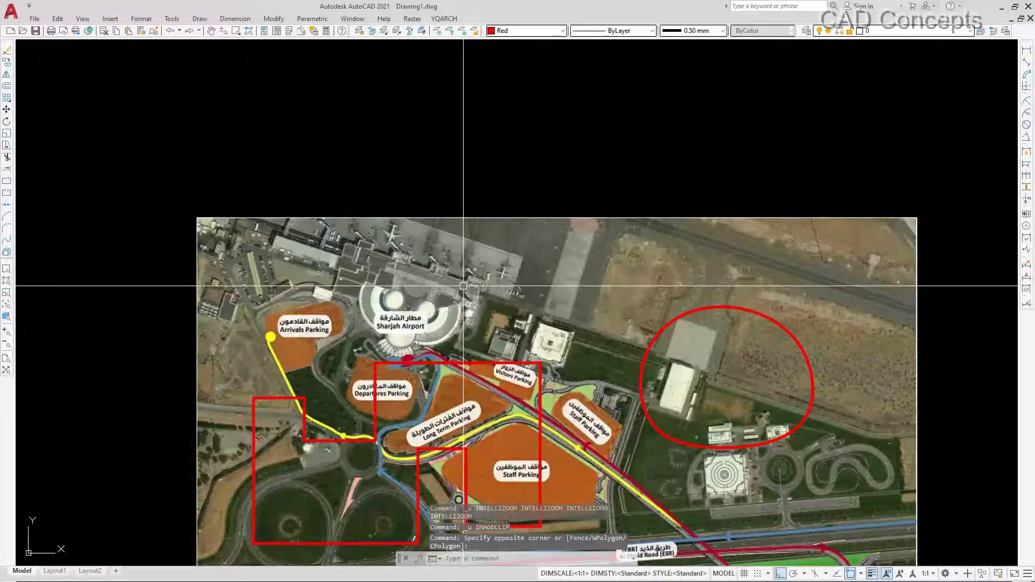
Start ICL on the airport image with a new polygonal clipping boundary
type("ICL")
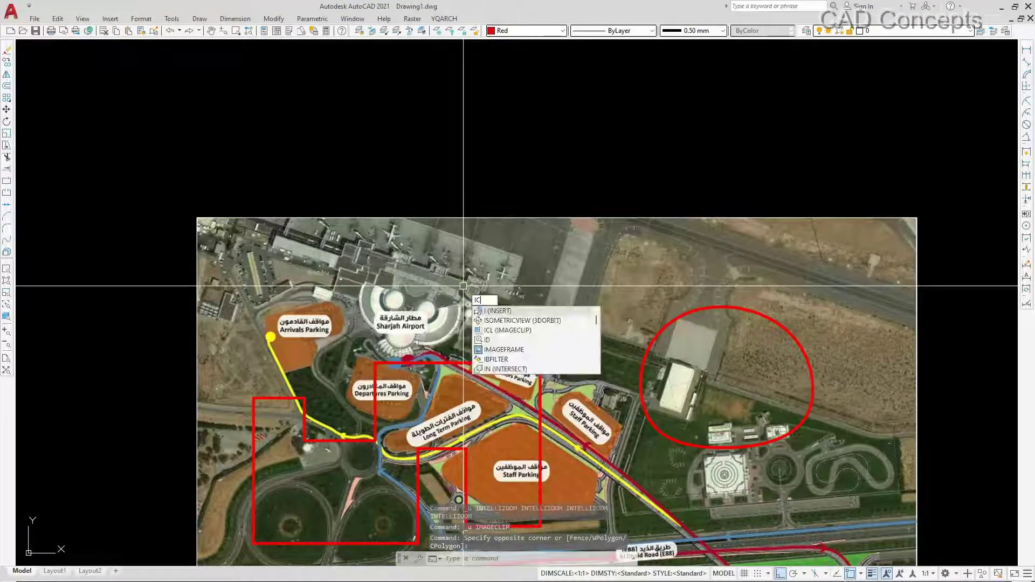
left_click(502, 312)
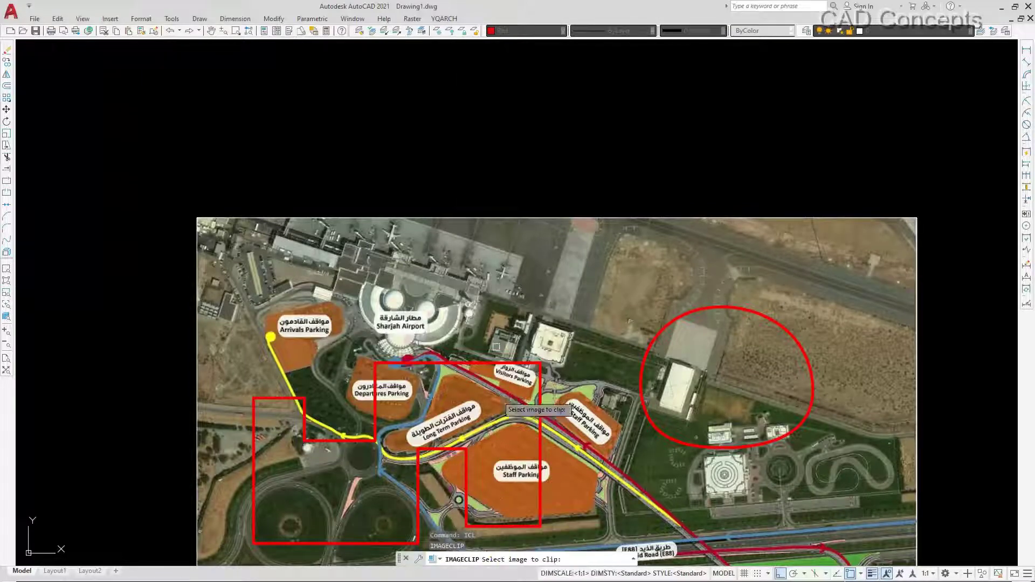
left_click(494, 214)
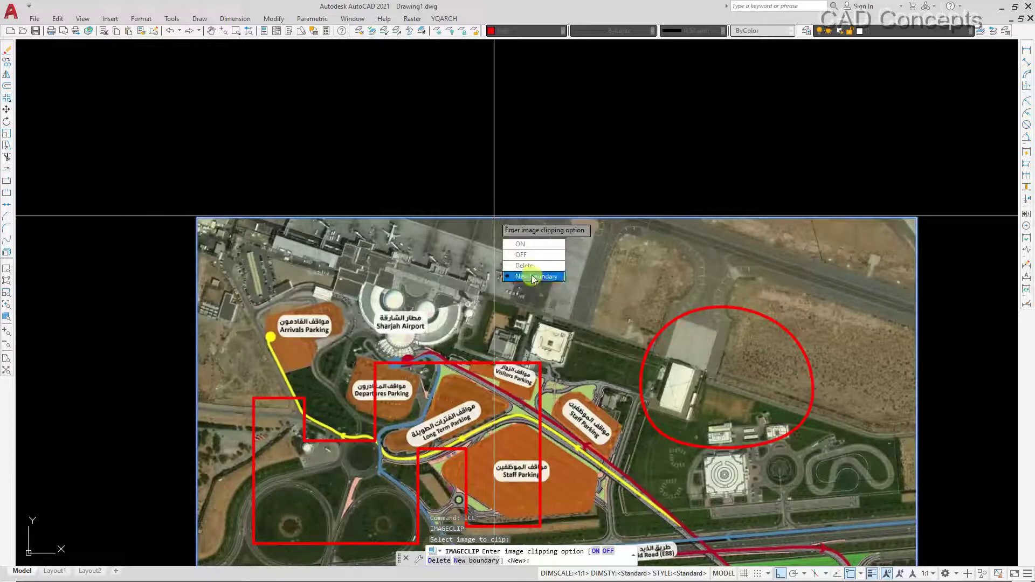
left_click(533, 277)
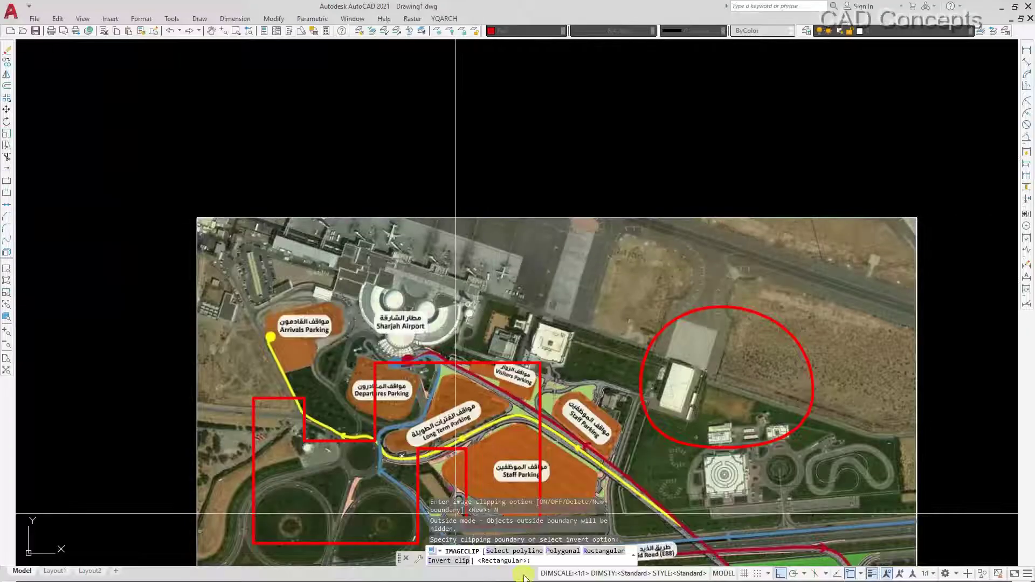
left_click(566, 556)
Pick five points around the runway strip and finish, clipping the image to that polygon
scroll(504, 232, "up", 4)
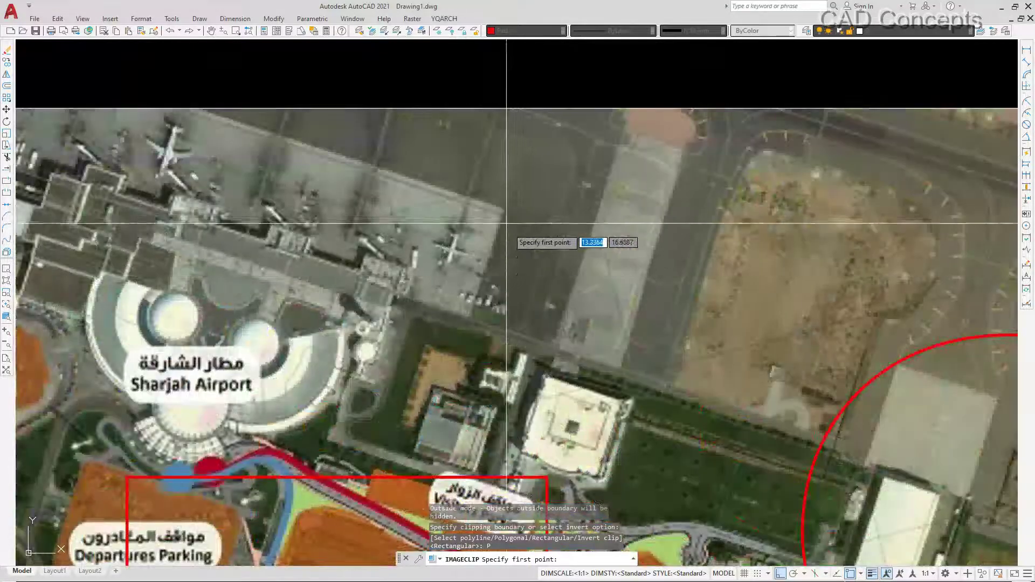
left_click(488, 161)
left_click(488, 357)
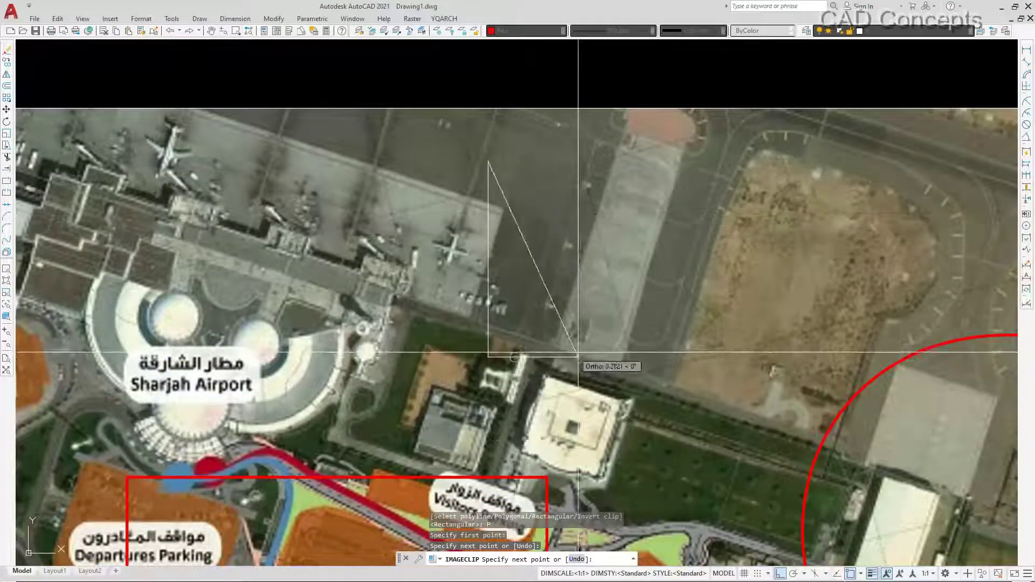
left_click(746, 318)
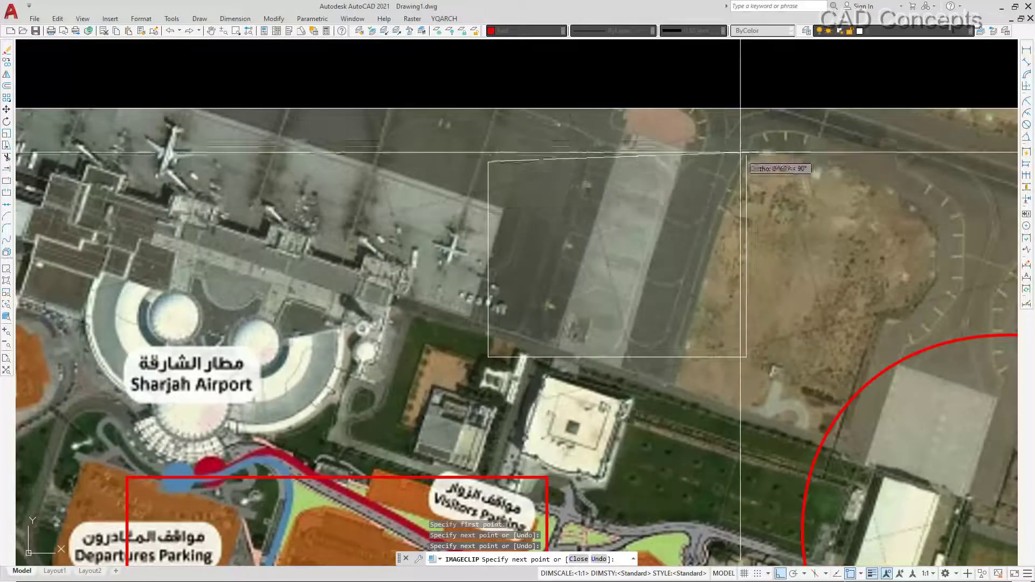
left_click(726, 125)
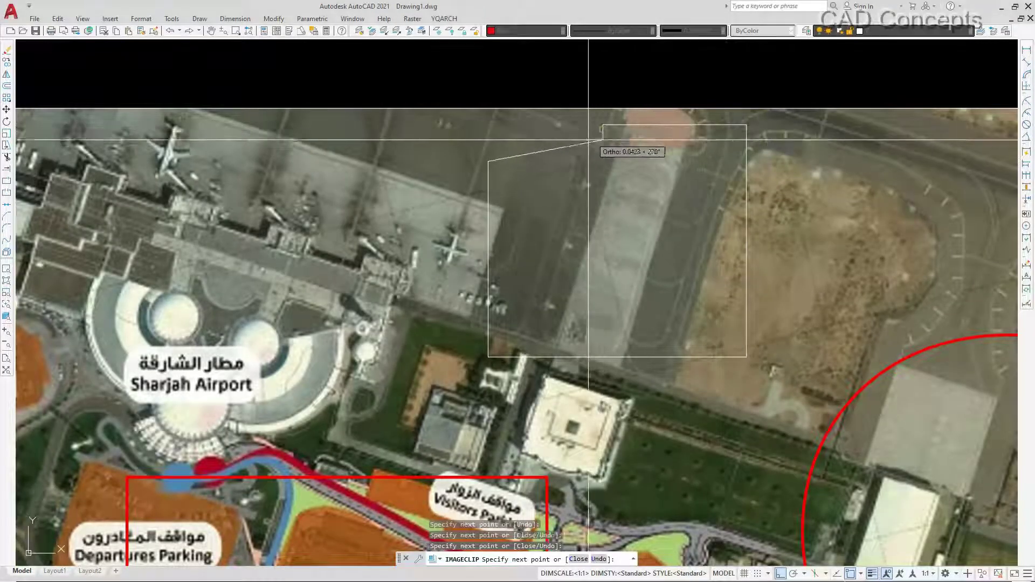
left_click(448, 147)
right_click(415, 157)
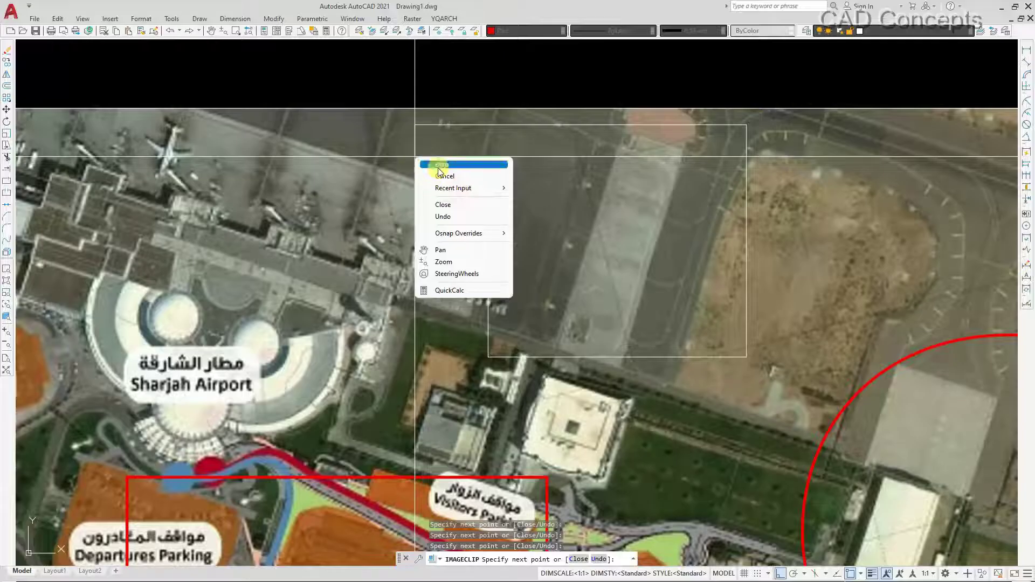
left_click(439, 165)
scroll(527, 273, "down", 2)
Match the clipped image frame's properties to the red outline using MA
scroll(606, 214, "up", 5)
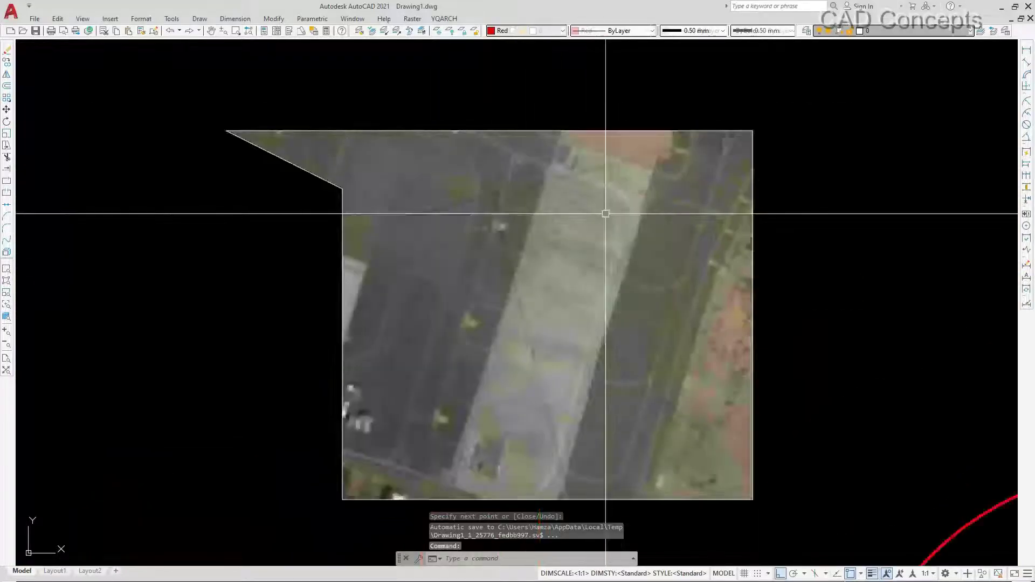
scroll(606, 213, "down", 1)
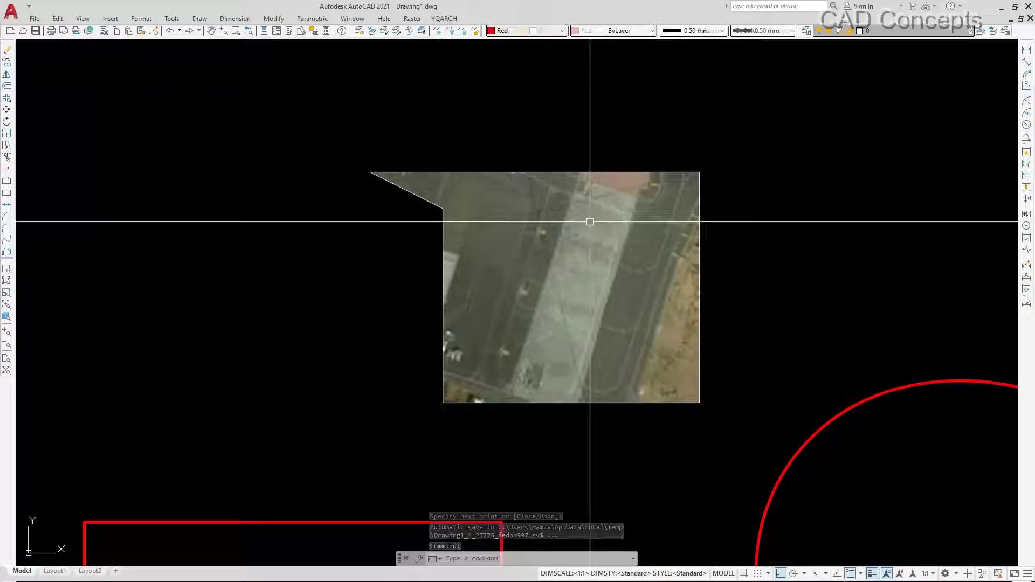
scroll(513, 295, "down", 2)
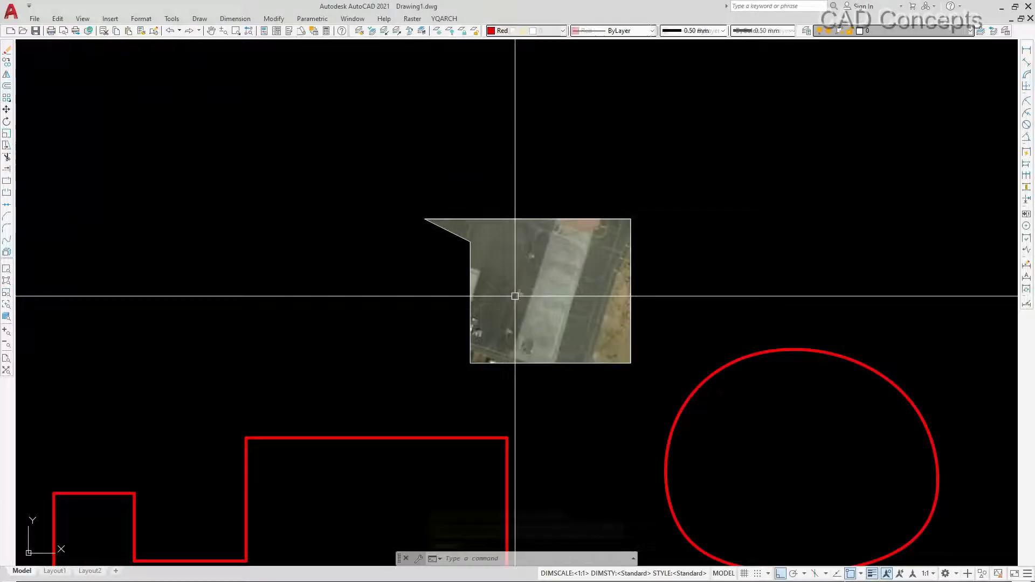
left_click(479, 439)
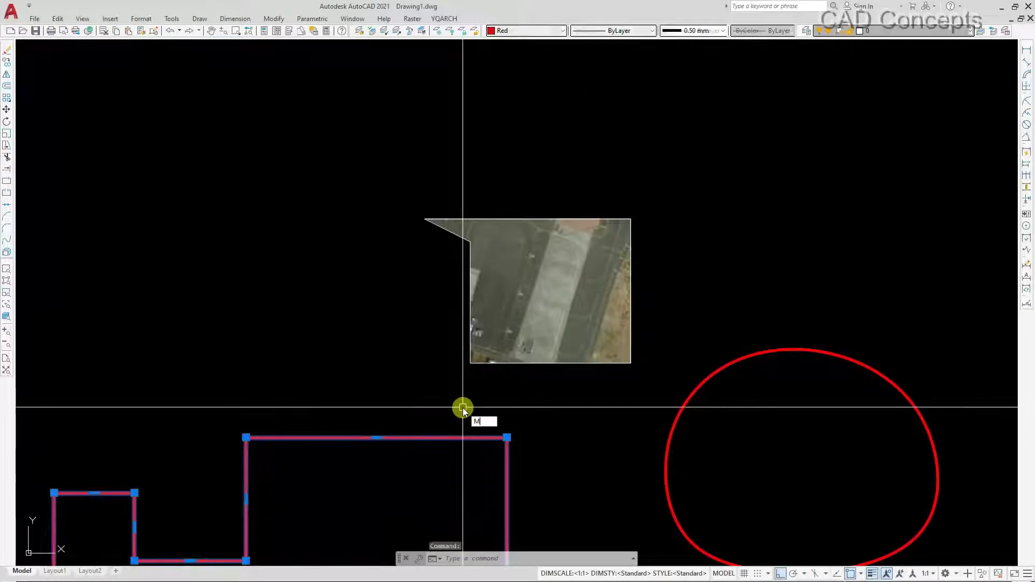
type("A")
key("Return")
left_click(487, 363)
key("Escape")
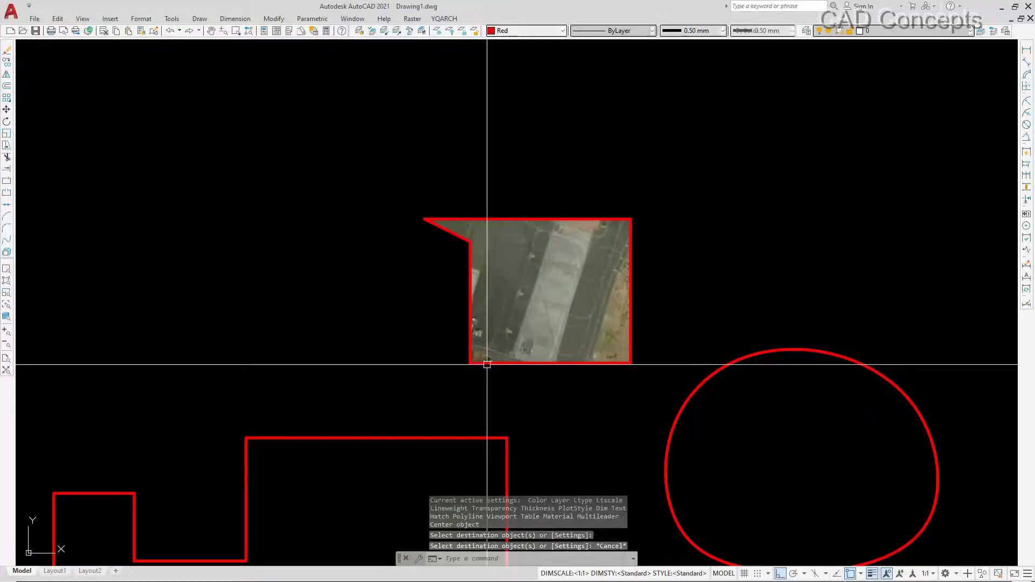
Undo back to the full, unclipped airport image
type("LAYOUTLINE")
key("Escape")
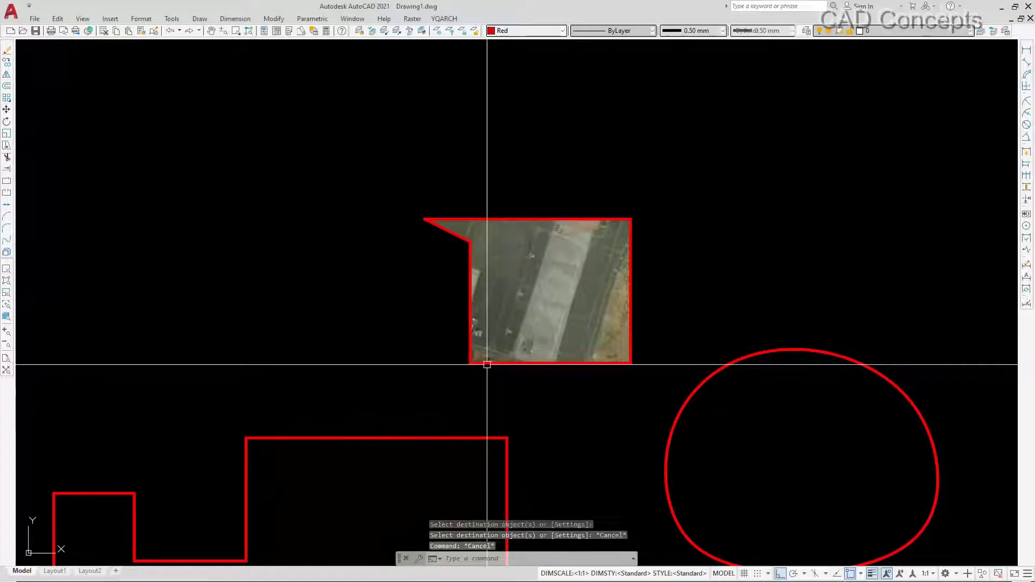
key("ctrl+z")
key("ctrl+z")
key("ctrl+z")
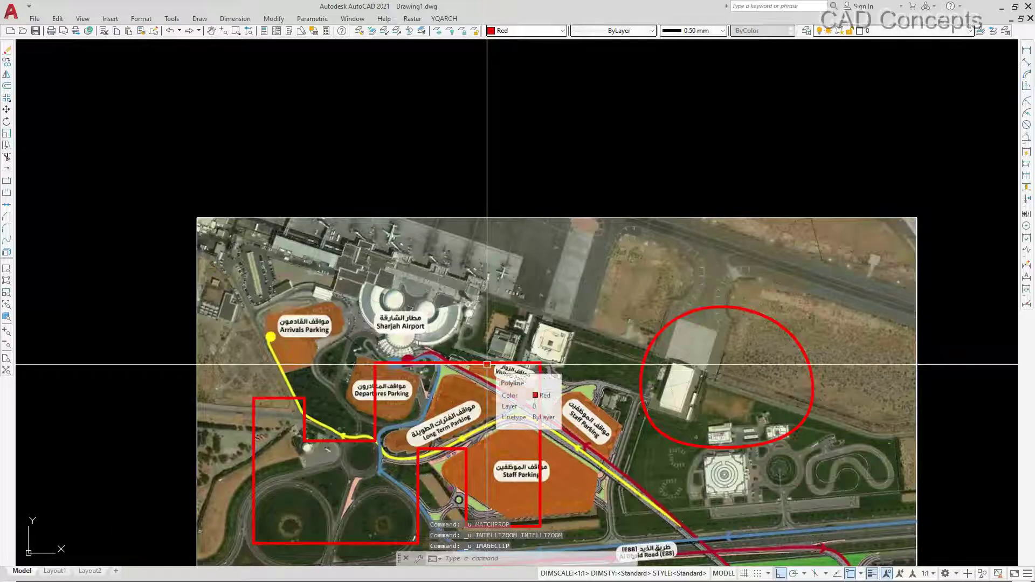
Start IMAGECLIP on the airport image with a new rectangular boundary
scroll(468, 308, "down", 2)
scroll(531, 439, "up", 2)
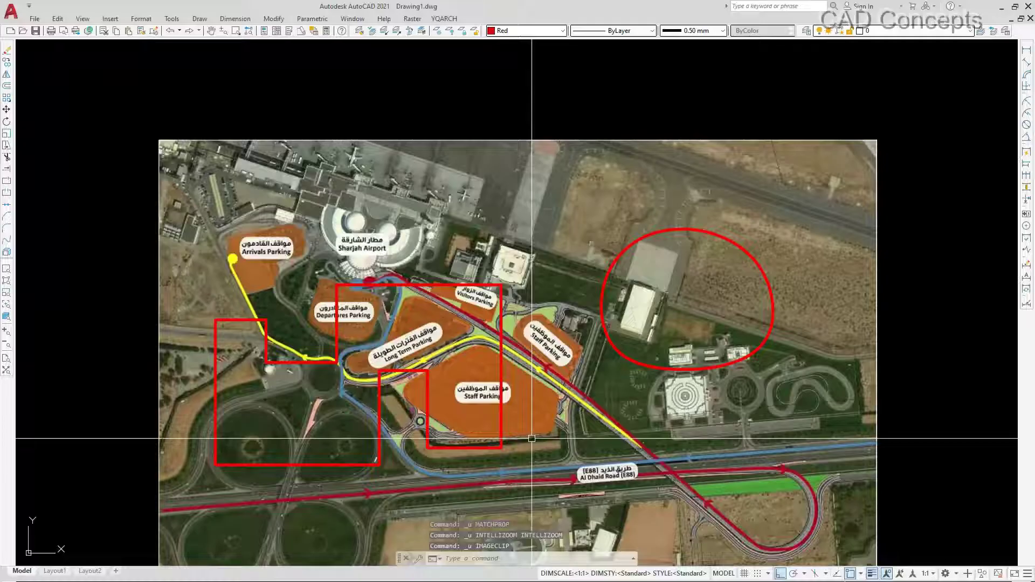
type("ICL")
key("Return")
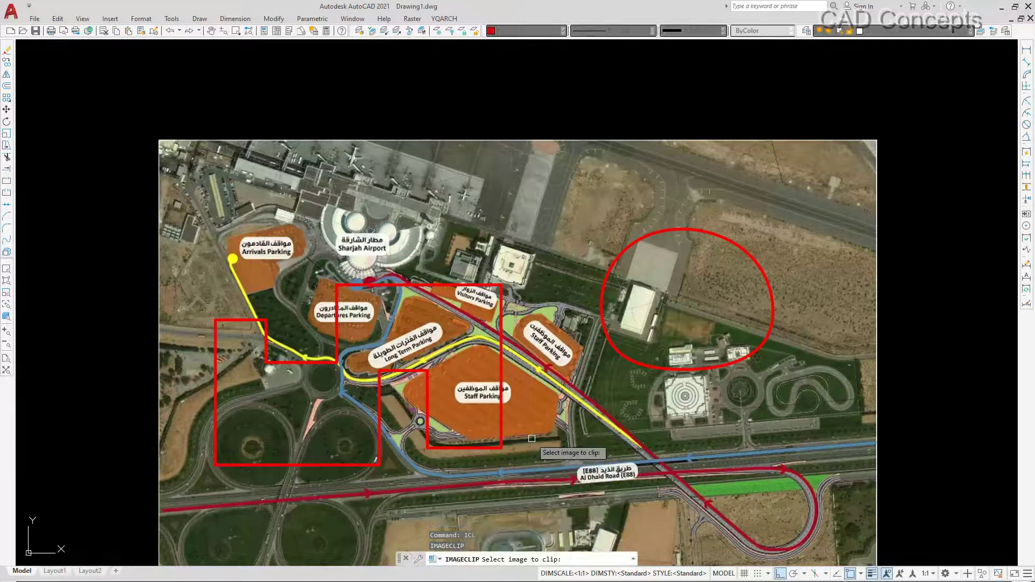
left_click(548, 141)
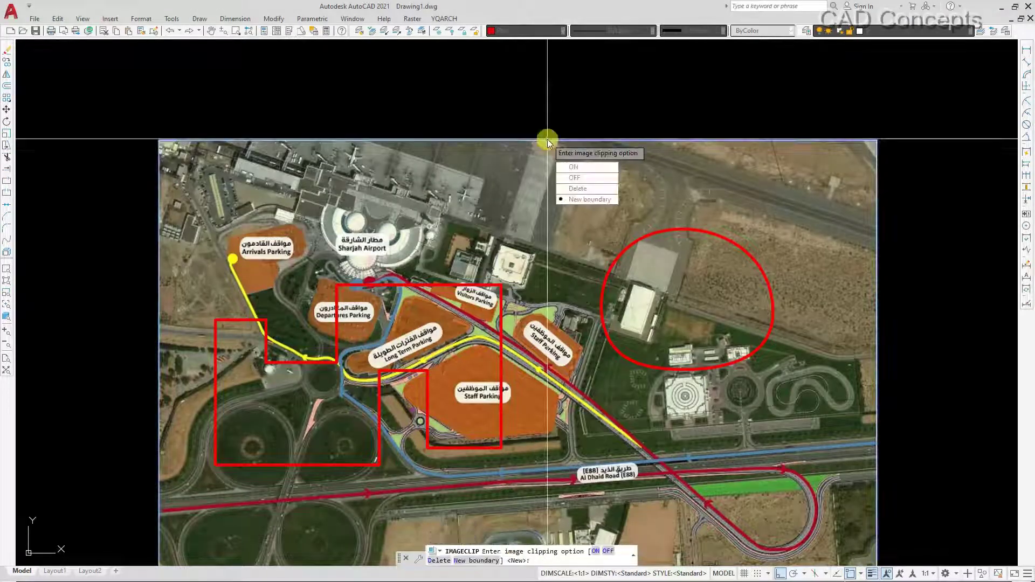
left_click(579, 200)
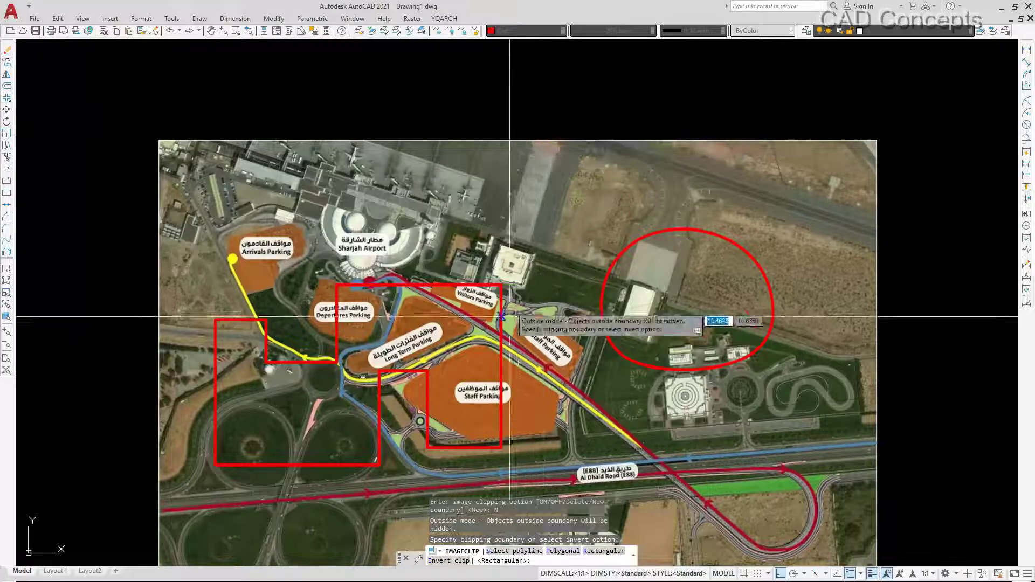
left_click(602, 556)
Pick two corners around the oval reservoir south of Al Dhaid Road to clip the image
scroll(509, 226, "down", 2)
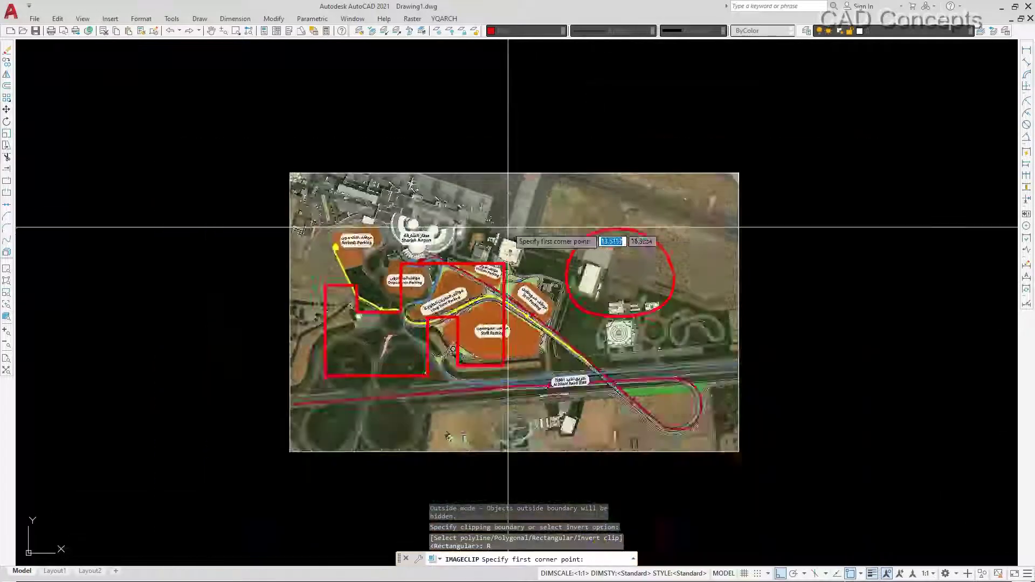
scroll(526, 326, "up", 4)
scroll(381, 372, "up", 4)
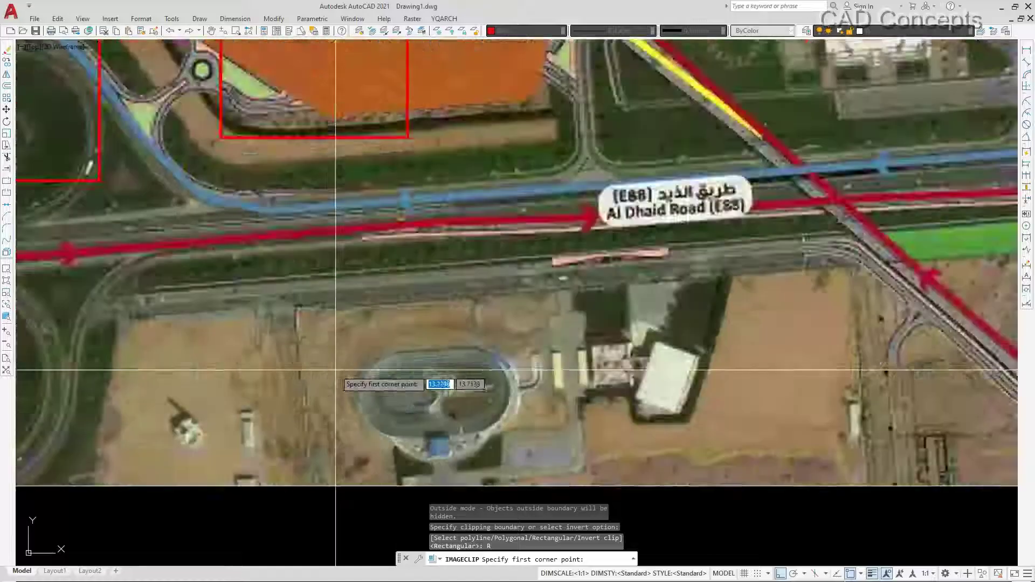
left_click(335, 302)
scroll(335, 265, "down", 3)
scroll(588, 437, "up", 2)
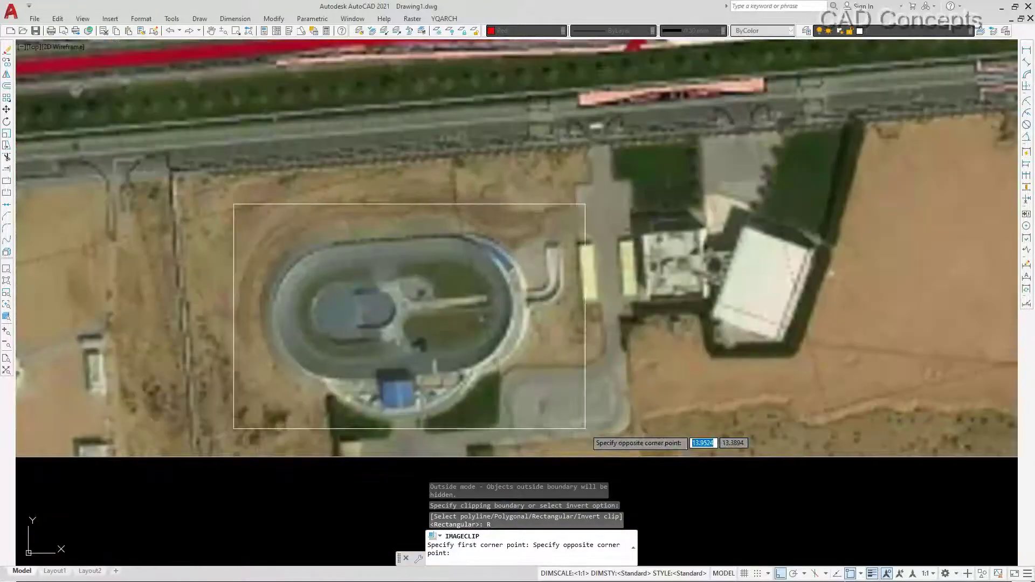
left_click(585, 429)
scroll(426, 383, "down", 4)
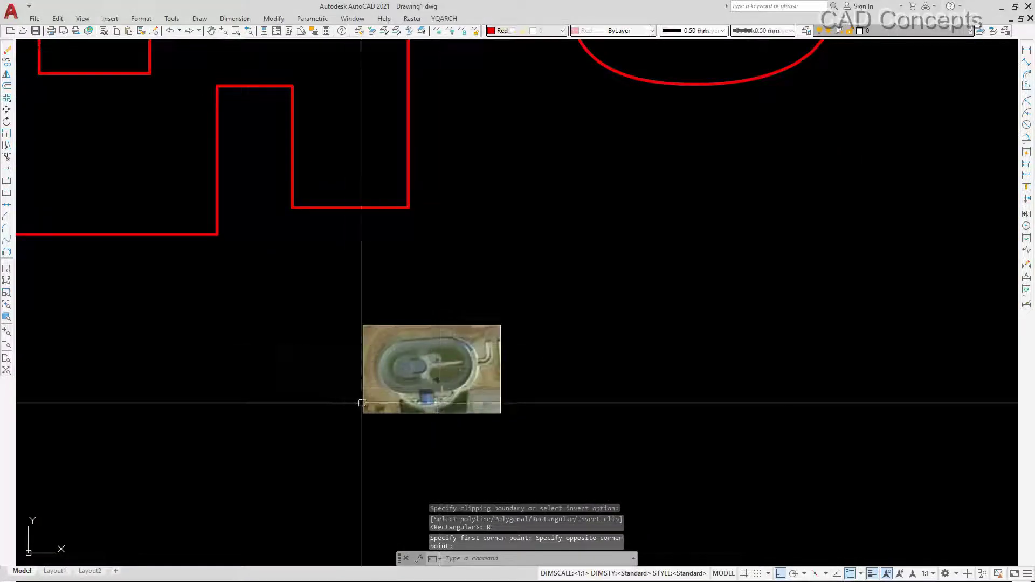
scroll(461, 426, "up", 3)
scroll(467, 420, "down", 1)
scroll(439, 398, "down", 2)
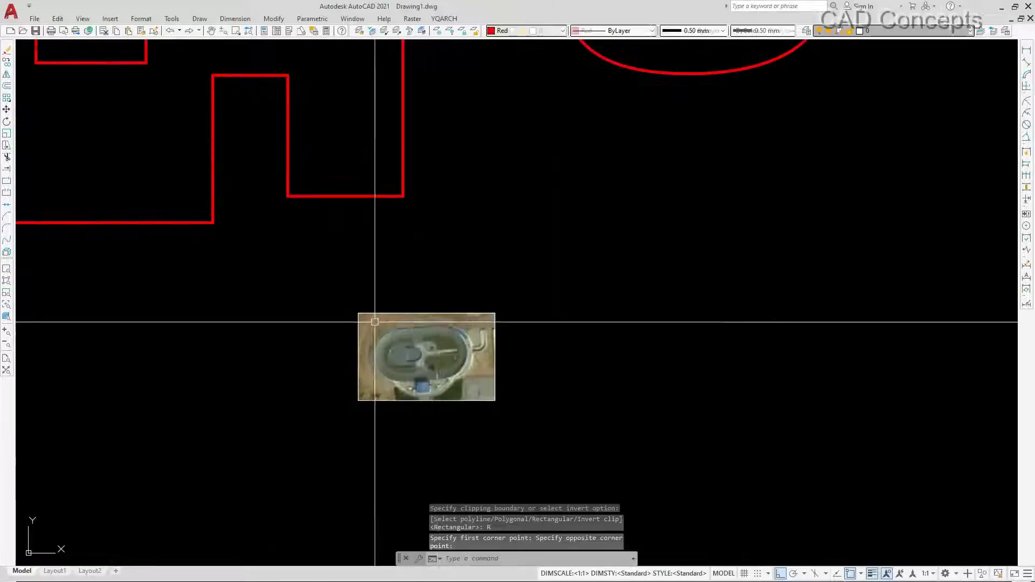
scroll(470, 384, "down", 2)
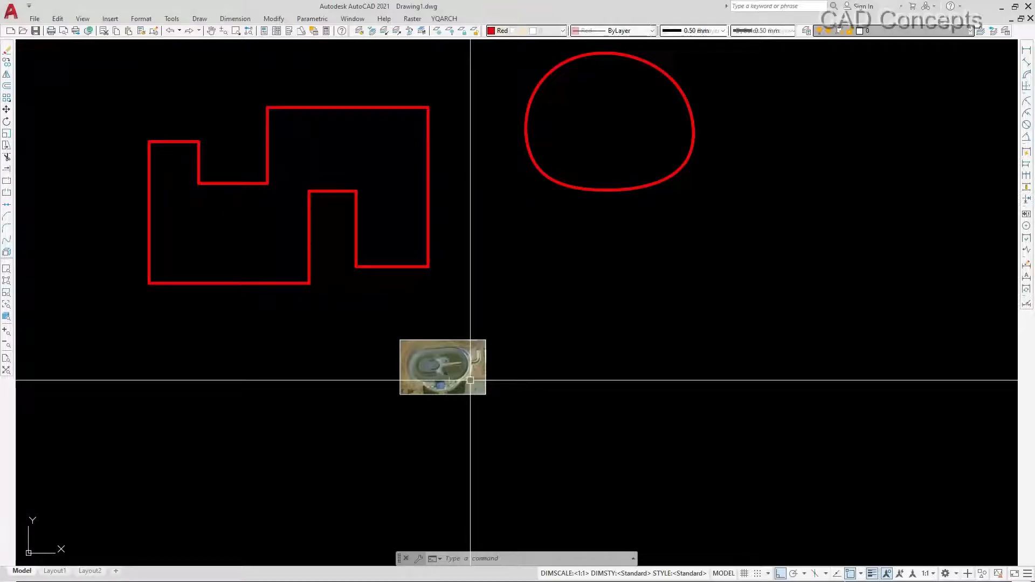
scroll(470, 380, "up", 2)
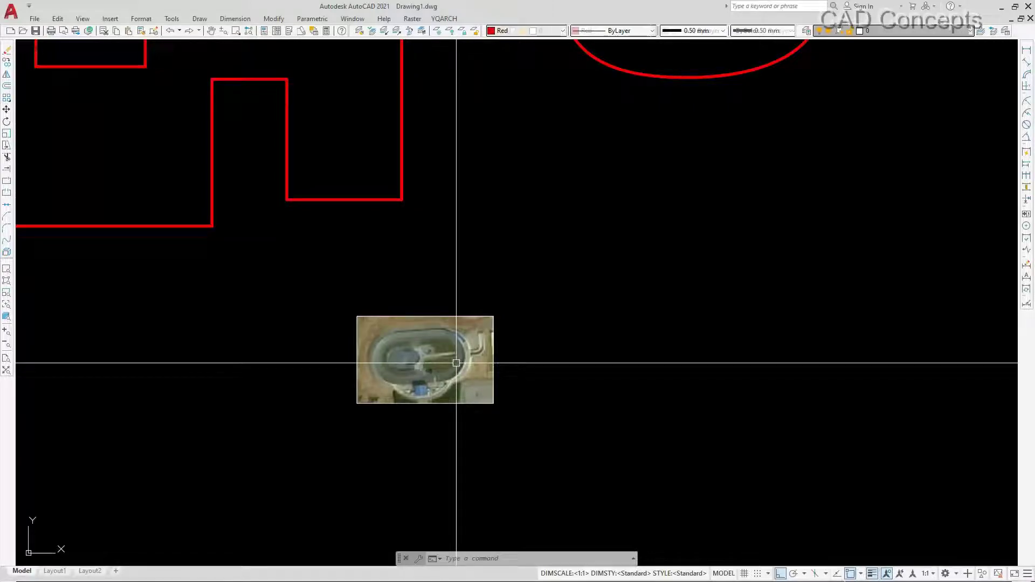
Undo the last zoom and the rectangular clip to bring back the full airport image
key("ctrl+z")
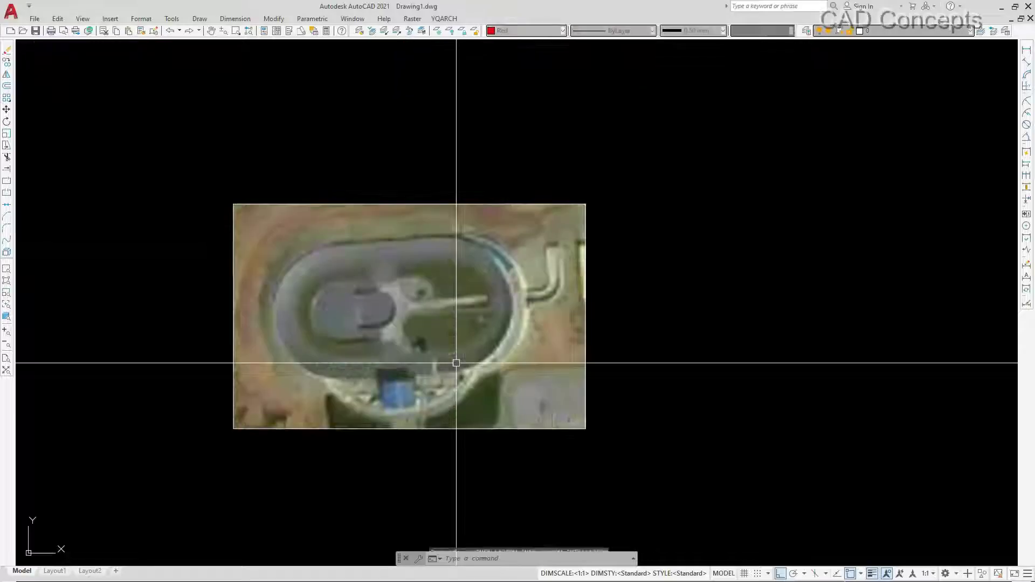
key("ctrl+z")
scroll(396, 346, "down", 2)
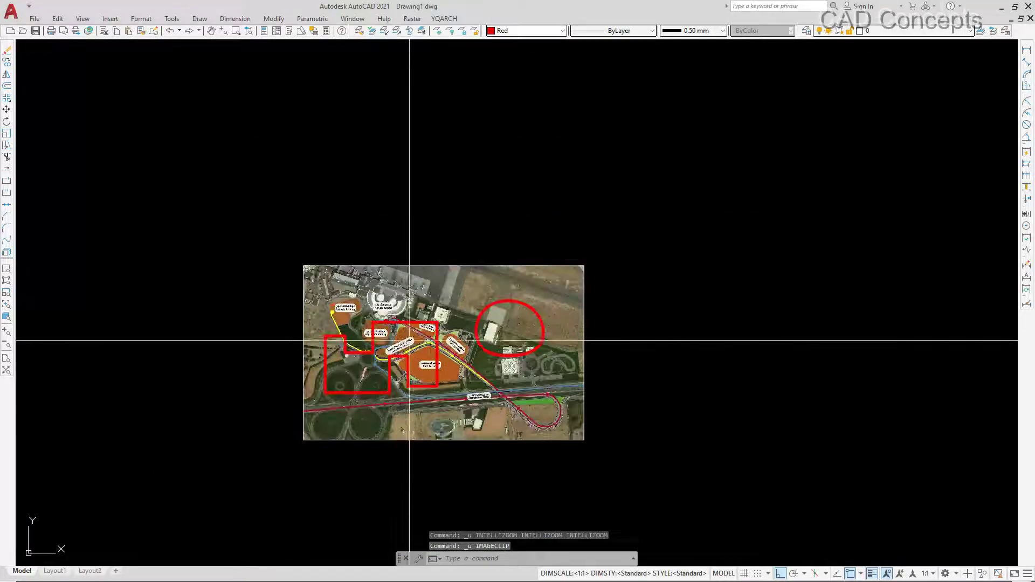
scroll(596, 256, "up", 2)
scroll(423, 305, "up", 3)
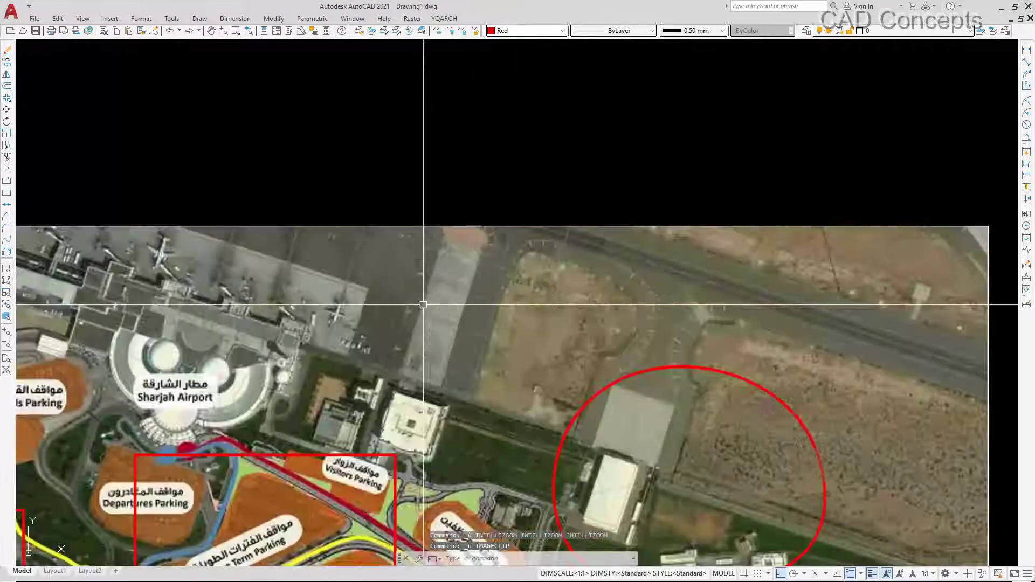
scroll(440, 306, "down", 4)
scroll(443, 331, "up", 5)
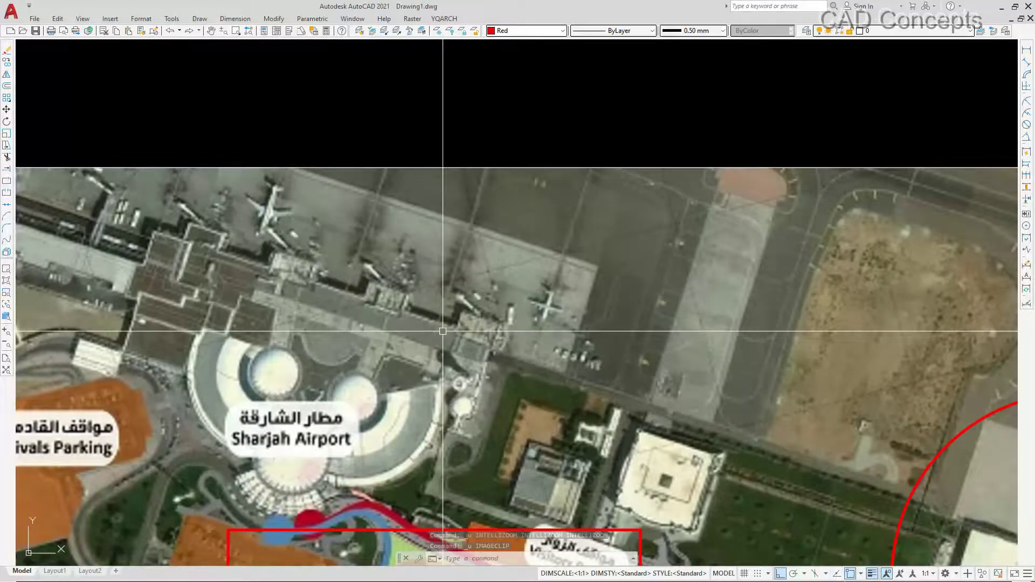
Draw a polyline around the apron, with a diagonal edge closing back to the start
key("Return")
scroll(442, 331, "down", 2)
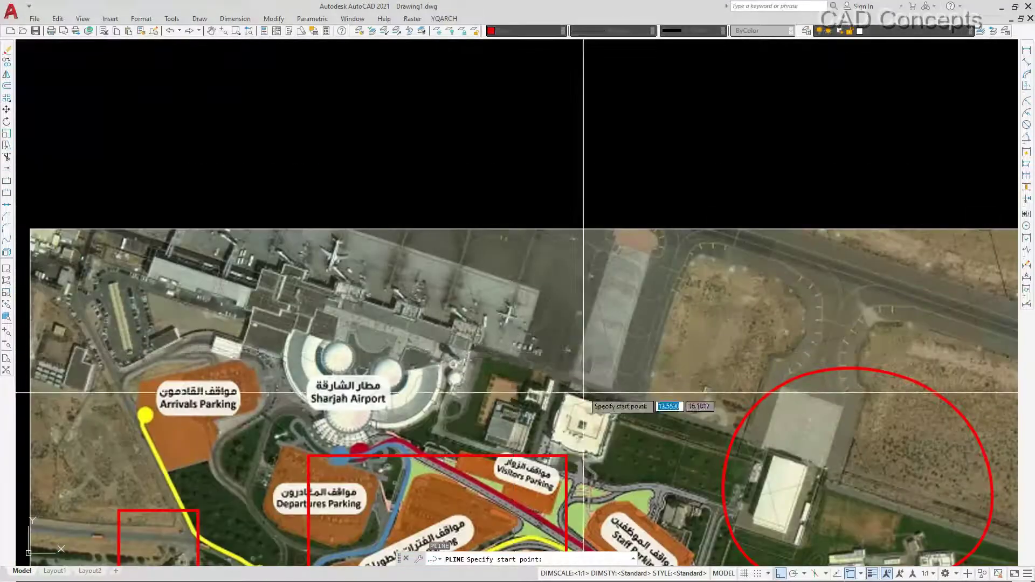
left_click(590, 392)
scroll(594, 267, "up", 2)
left_click(579, 263)
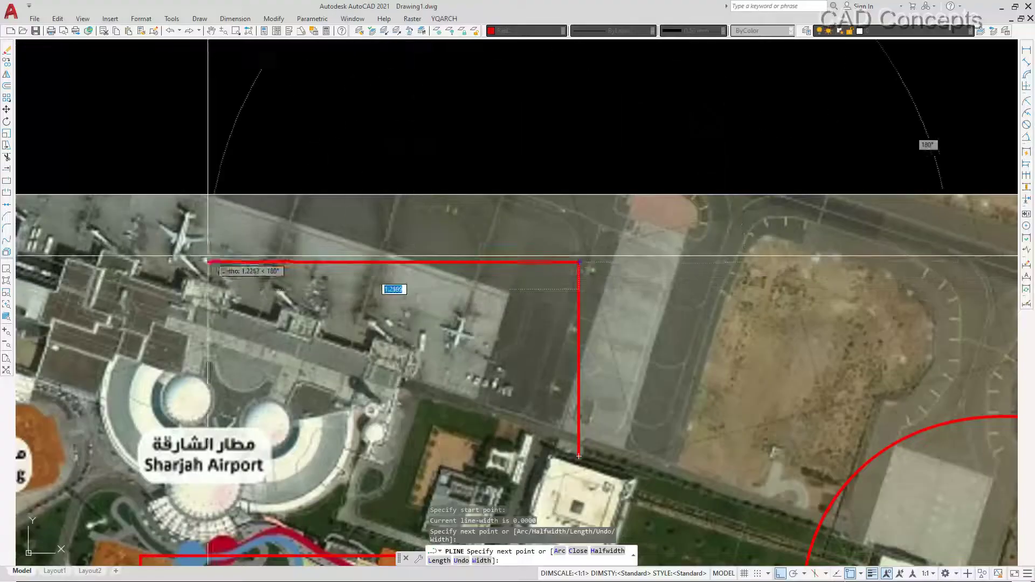
left_click(201, 263)
left_click(210, 336)
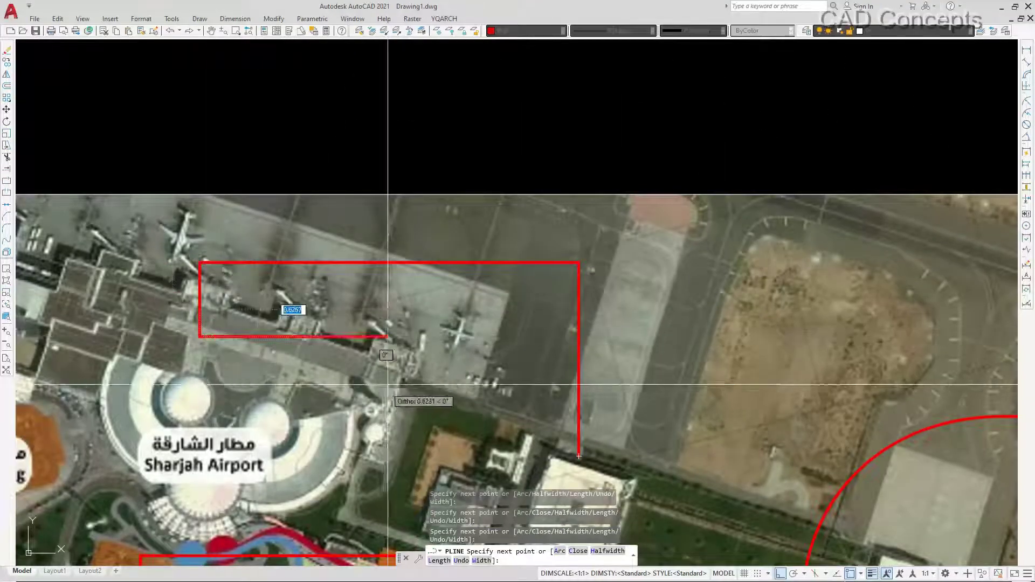
left_click(396, 337)
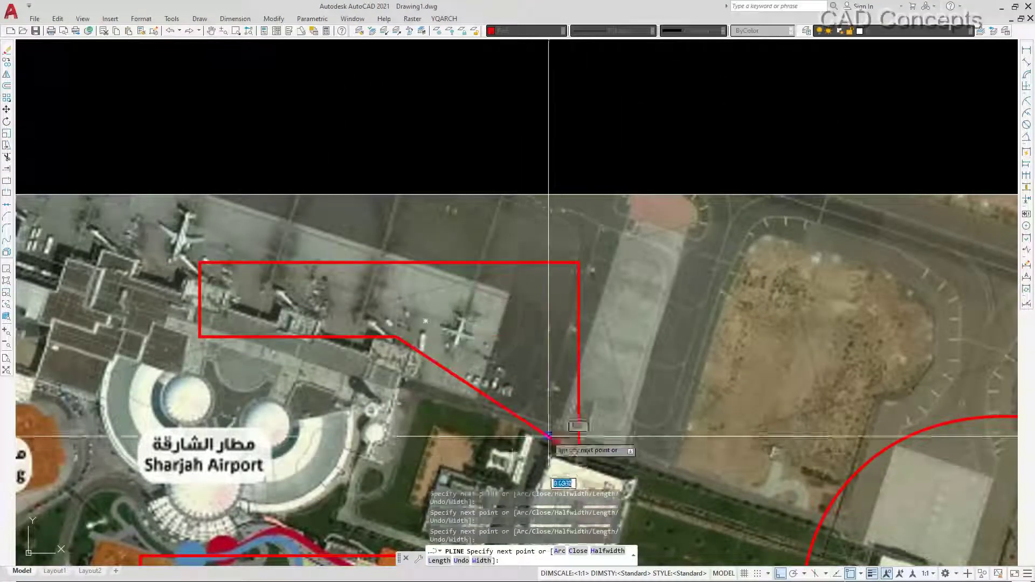
left_click(579, 457)
key("Escape")
Start a fillet on the outline's diagonal edge, then cancel it without rounding
left_click(513, 415)
key("Escape")
type("f")
key("Return")
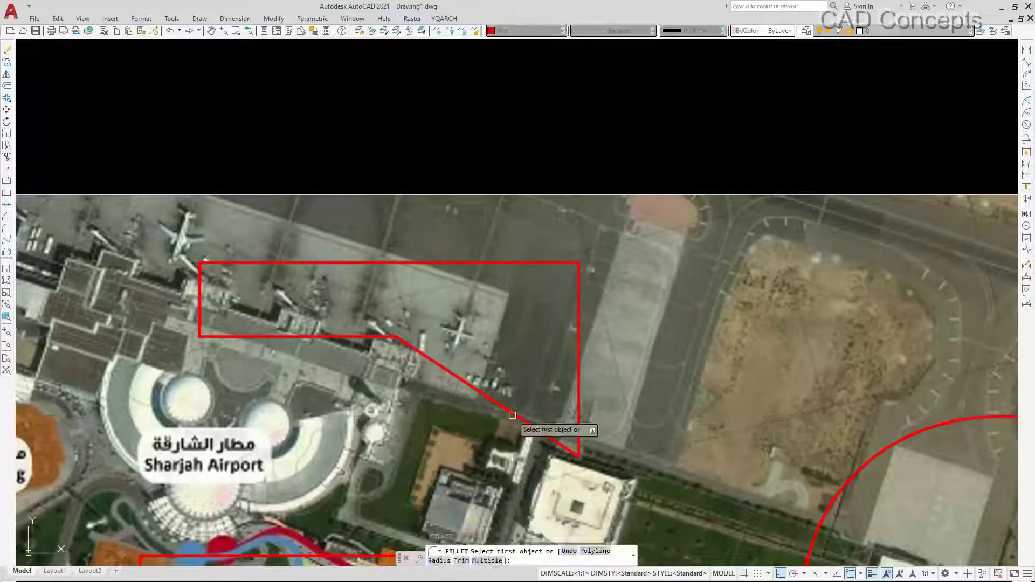
left_click(513, 415)
key("Escape")
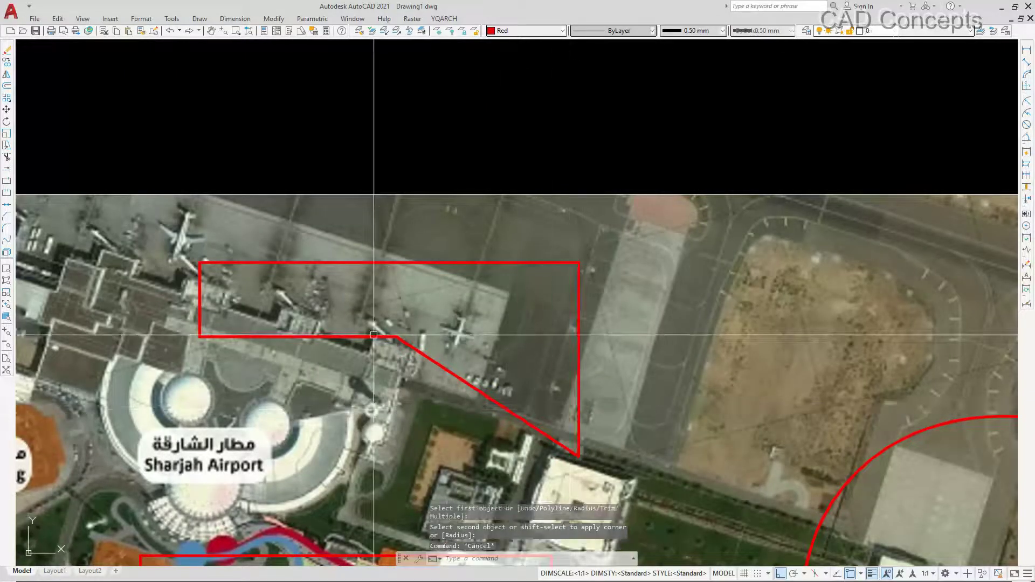
scroll(340, 303, "down", 3)
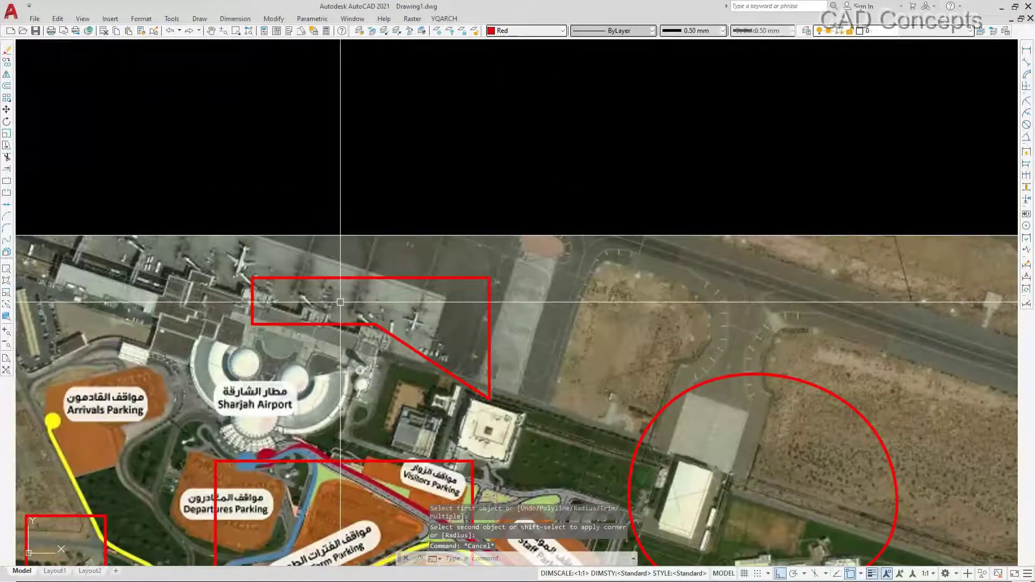
scroll(422, 297, "up", 4)
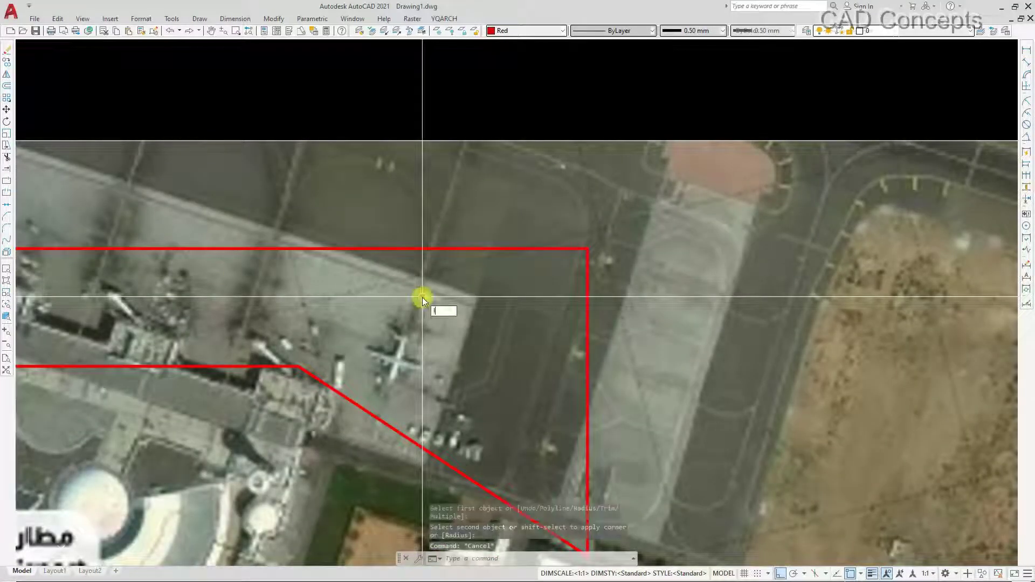
Begin an IMAGECLIP on the airport image with a polygonal new boundary, then cancel it
type("ICL")
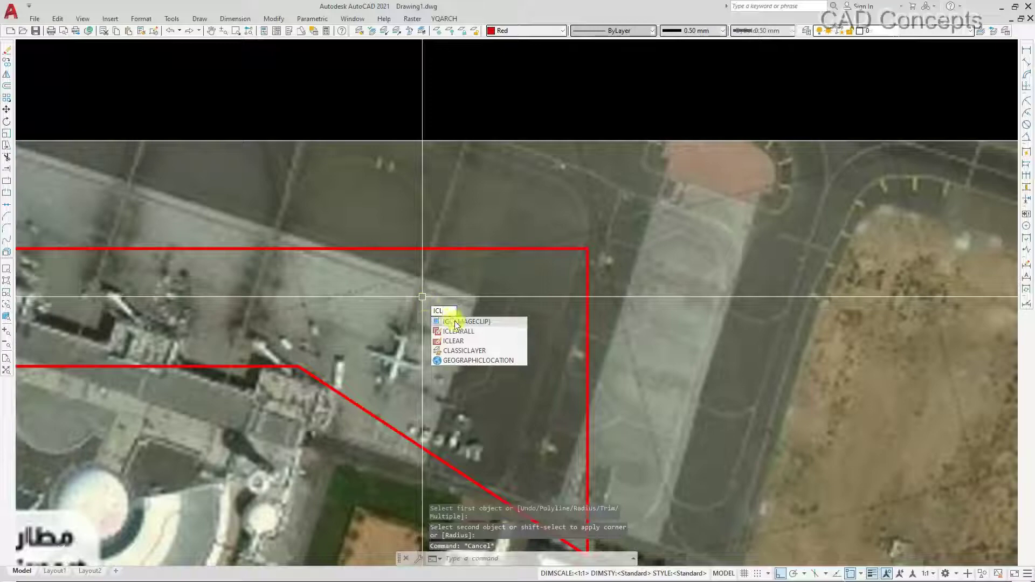
left_click(455, 322)
scroll(455, 321, "down", 2)
left_click(438, 210)
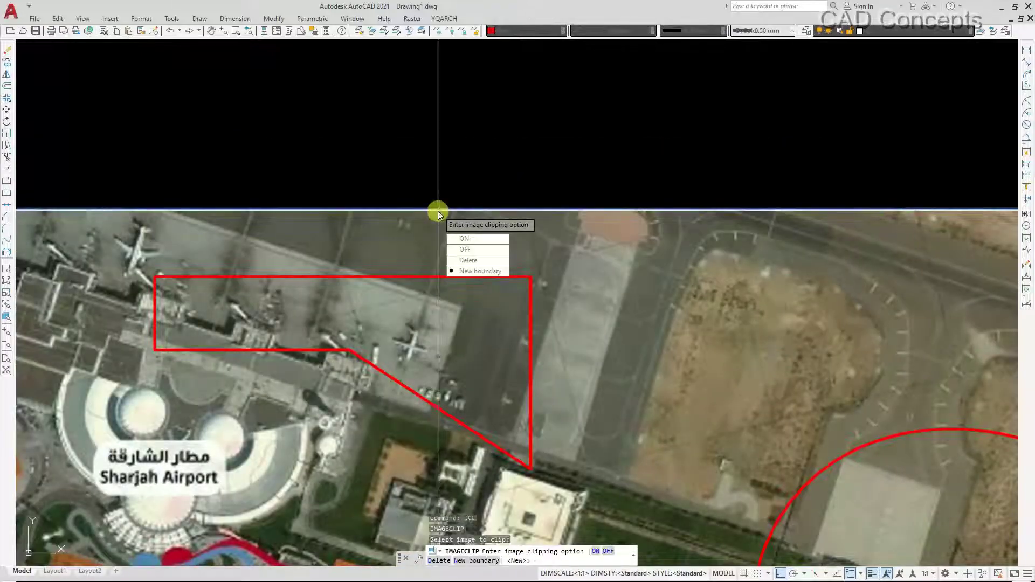
left_click(474, 274)
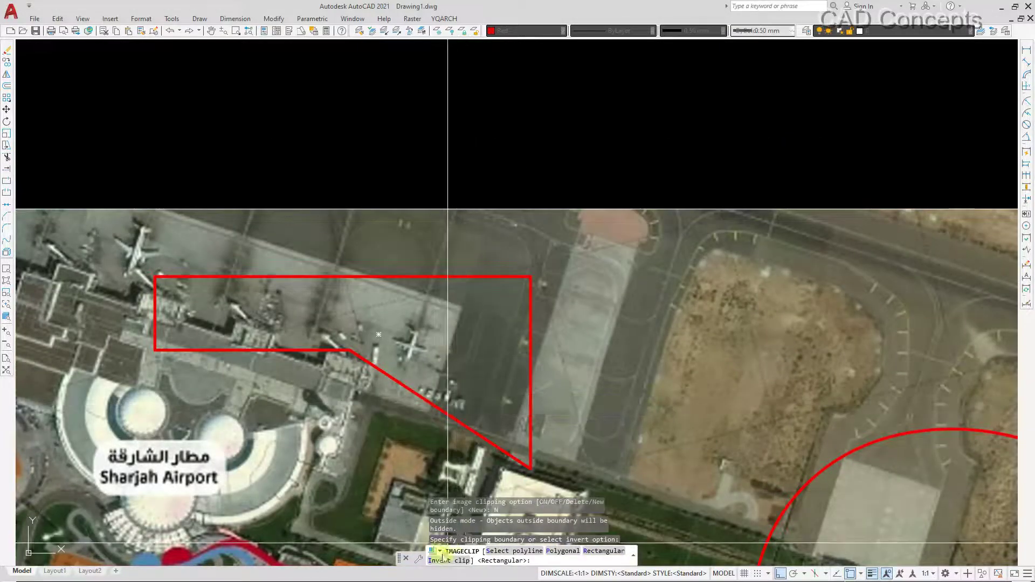
left_click(570, 551)
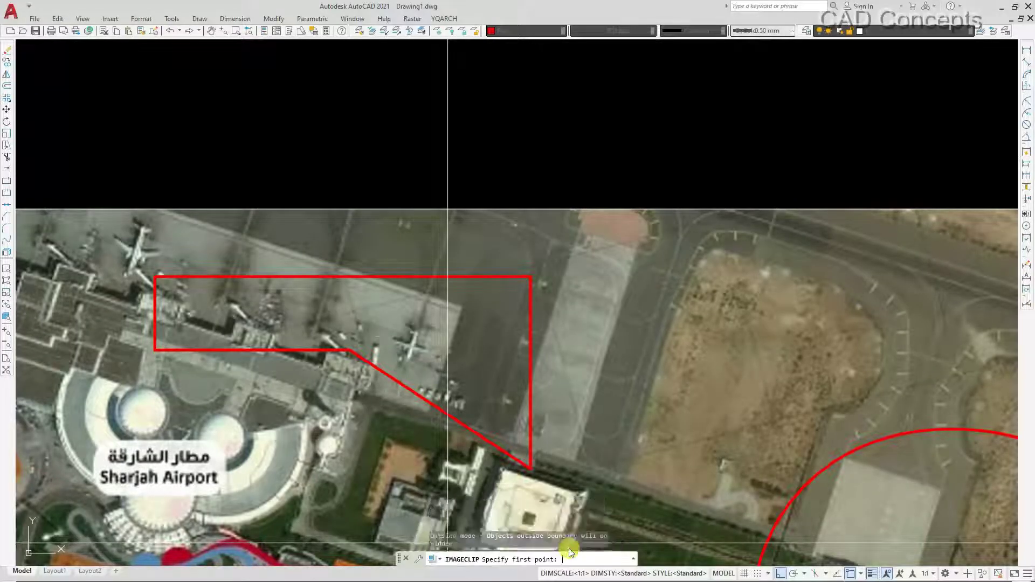
key("Escape")
Clip the airport image to the red apron polyline using New boundary and Select polyline
key("Return")
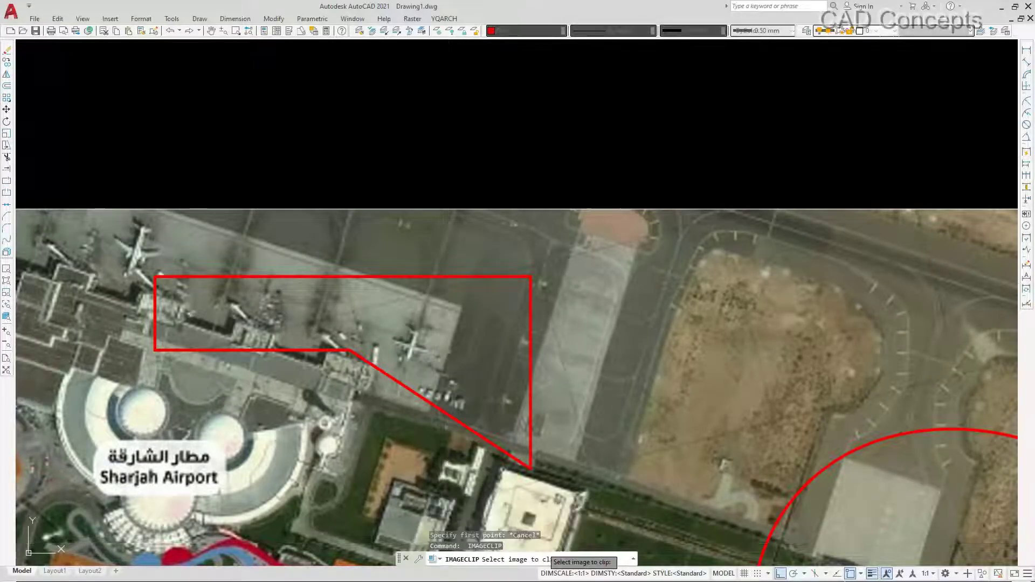
left_click(531, 211)
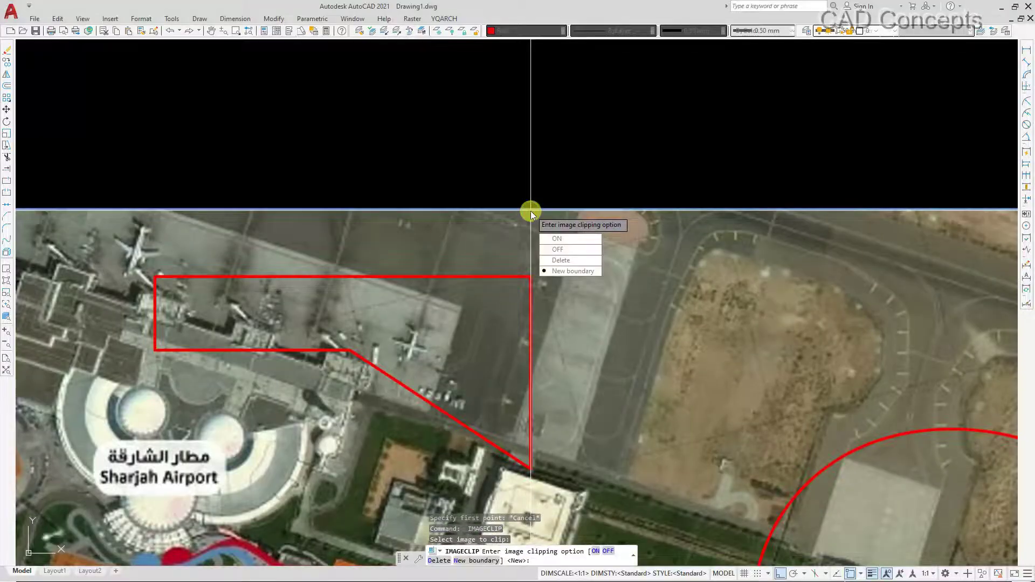
left_click(560, 271)
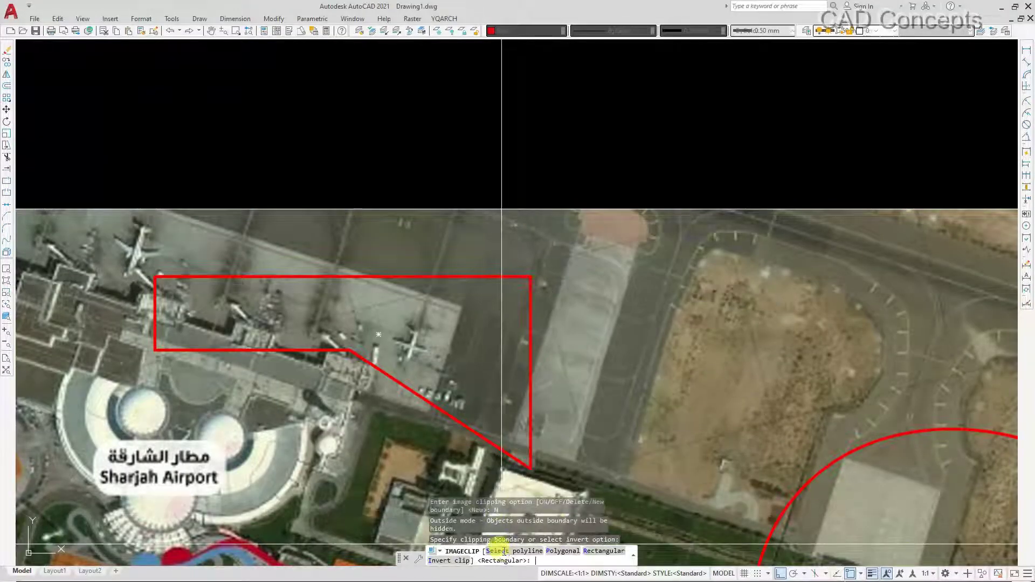
left_click(503, 551)
left_click(485, 272)
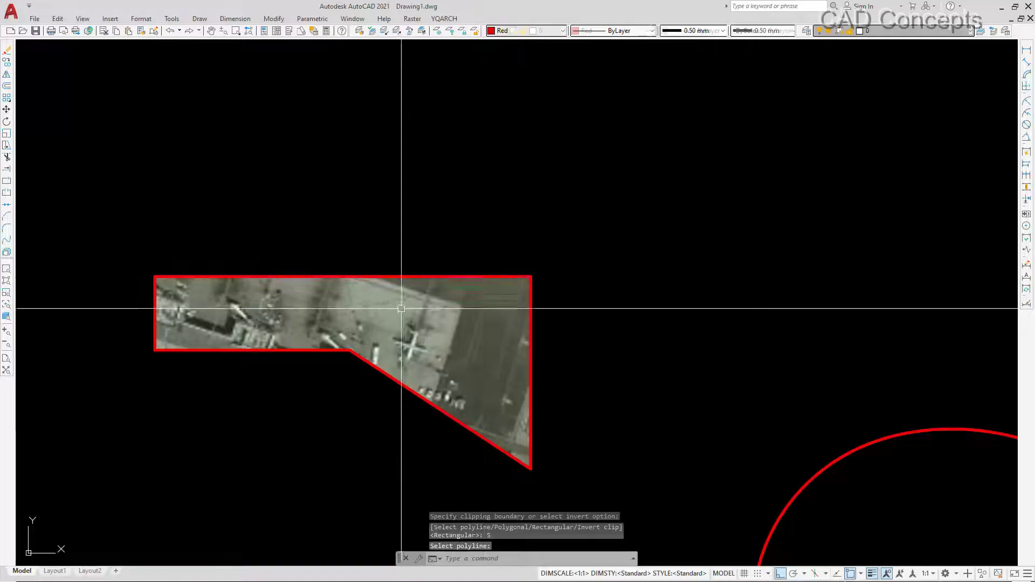
Zoom around the clipped apron section, then undo the IMAGECLIP to restore the full image
scroll(358, 303, "down", 2)
scroll(318, 325, "up", 2)
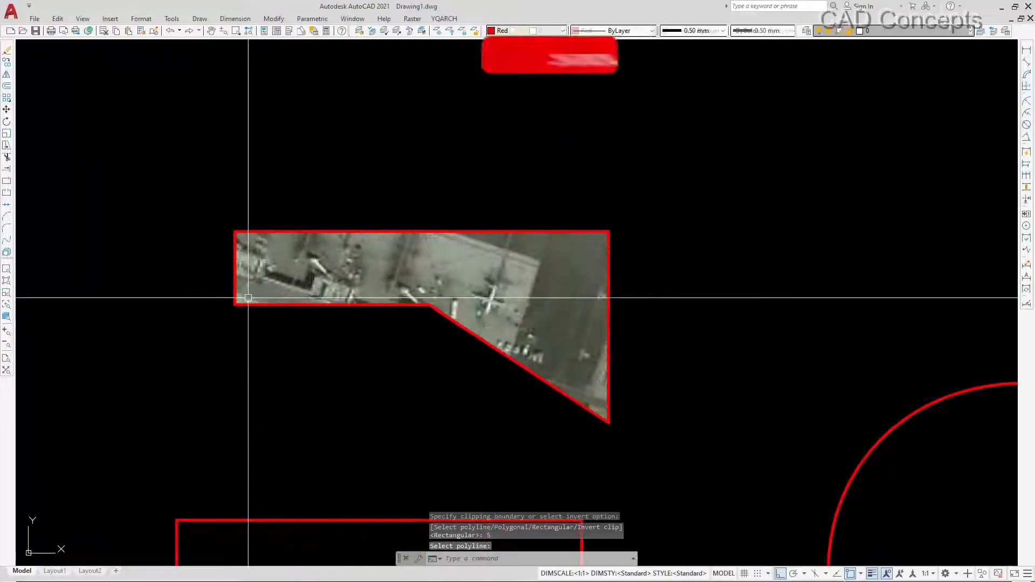
scroll(248, 300, "up", 2)
scroll(253, 291, "down", 2)
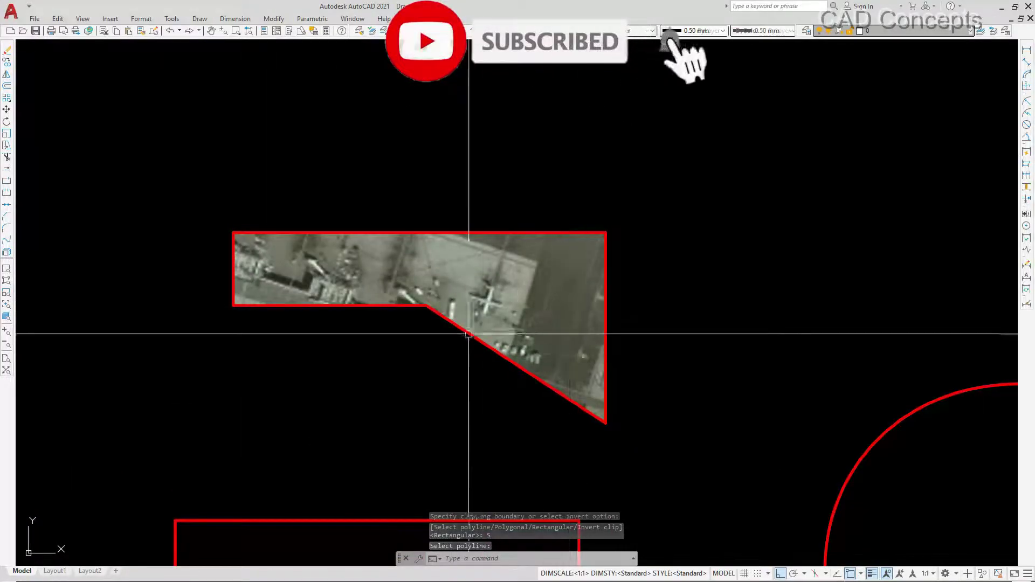
scroll(264, 280, "down", 2)
scroll(303, 279, "down", 2)
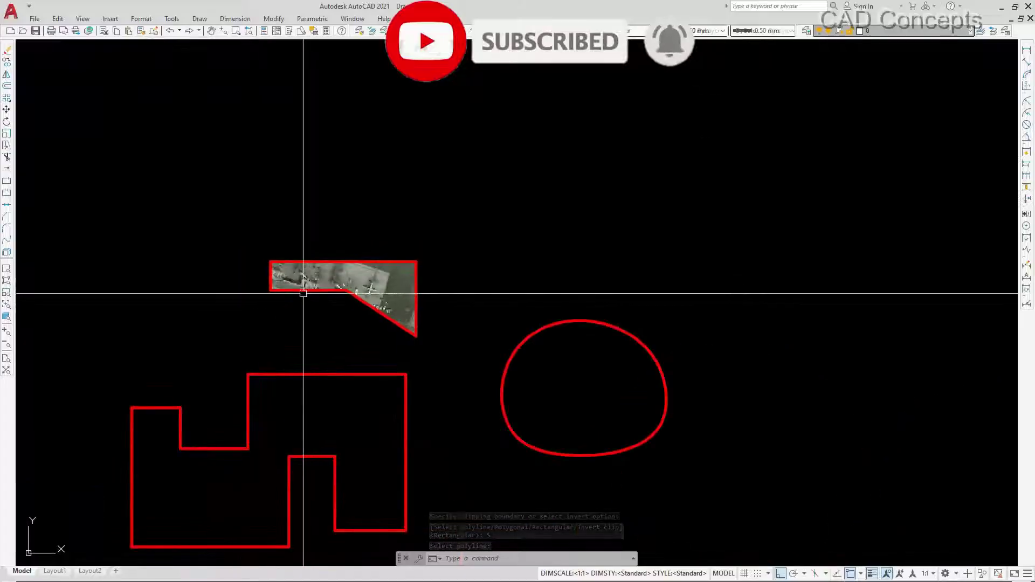
scroll(302, 293, "up", 2)
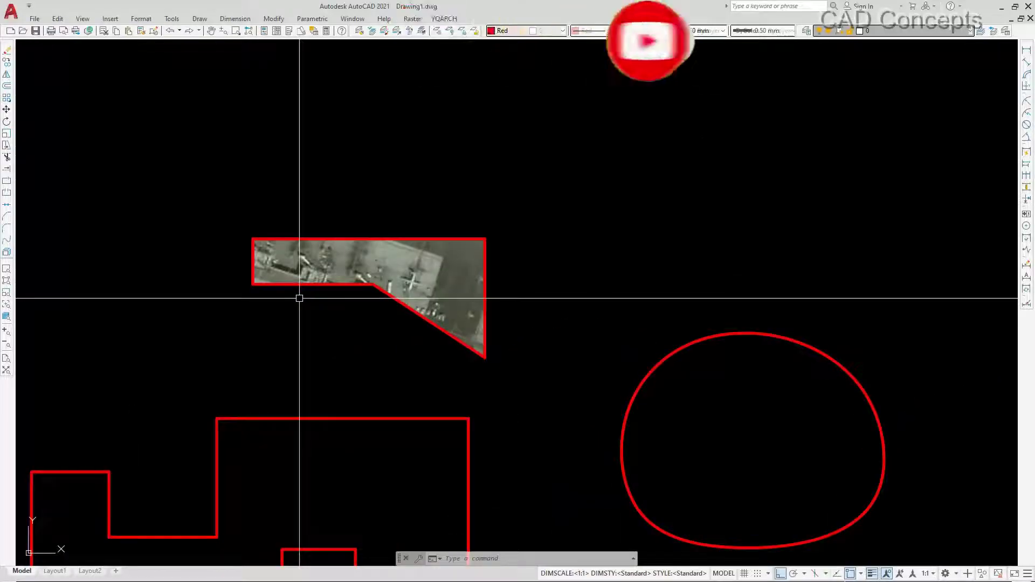
key("ctrl+z")
key("ctrl+z")
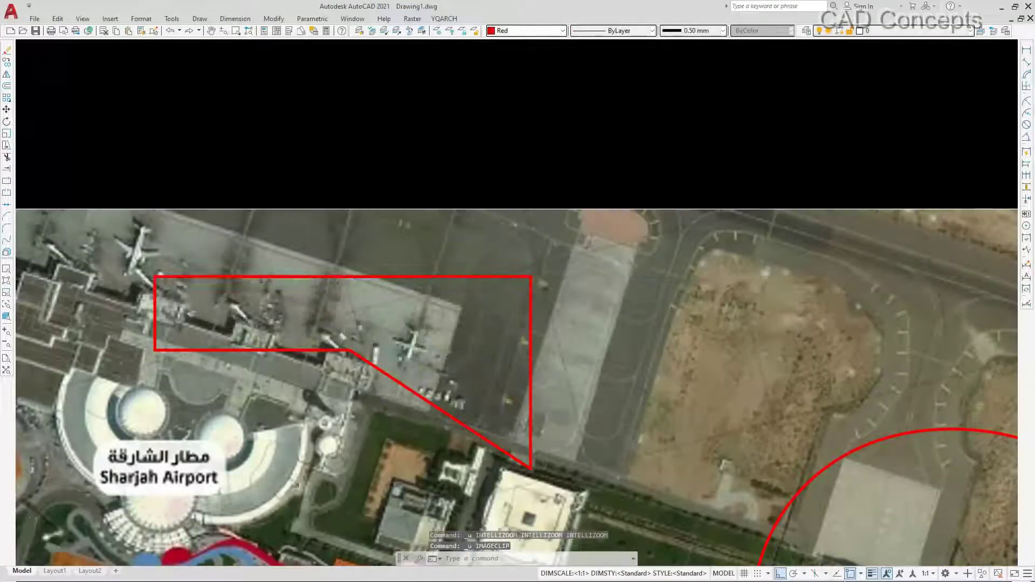